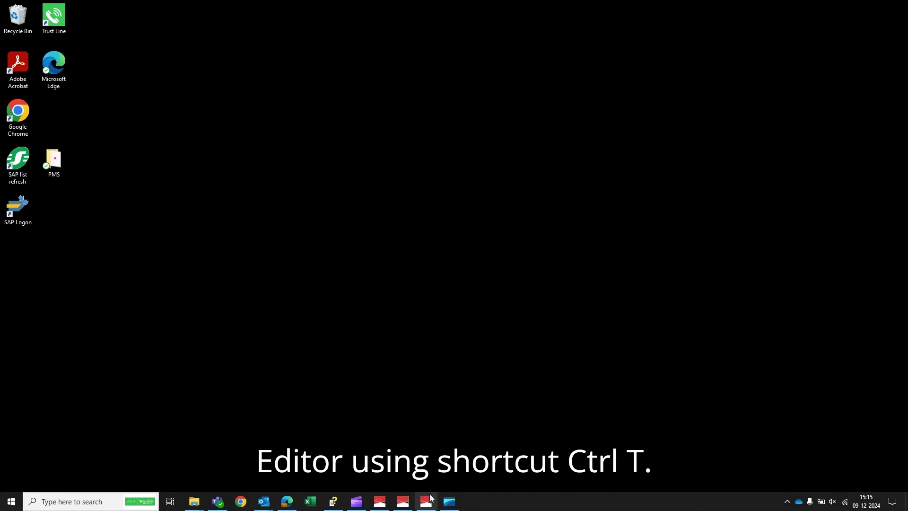
# Switch to iVisionmax IDE and open its Tag Editor
pyautogui.moveTo(424, 500)
pyautogui.click(428, 455)
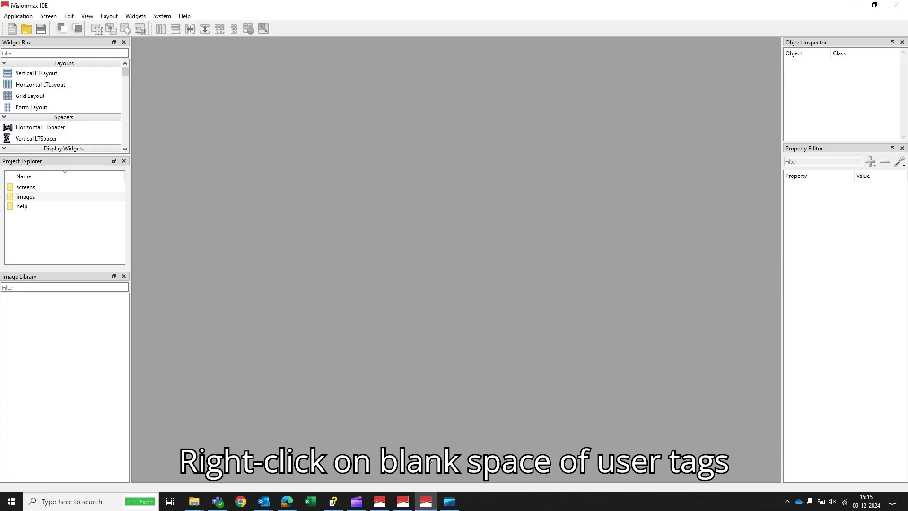
pyautogui.hotkey('ctrl', 't')
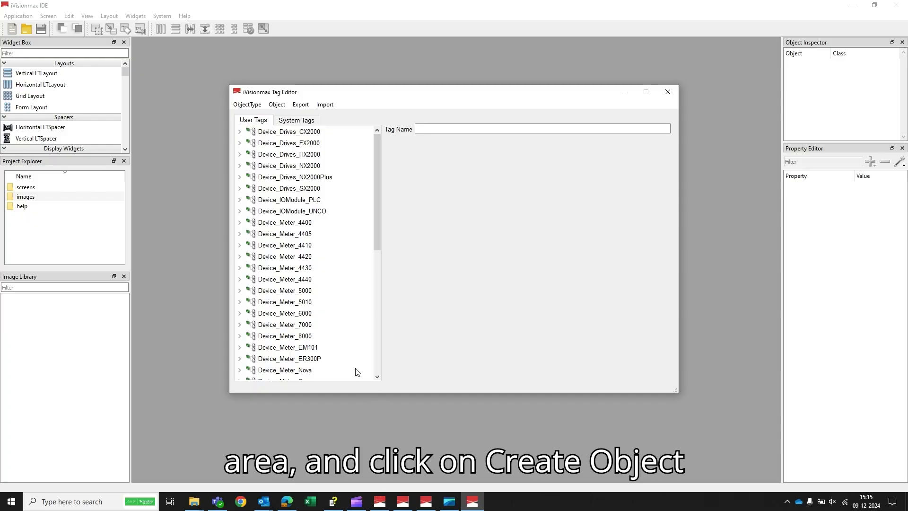
# Create a new object type in the user tags and name it ACB_STATUS
pyautogui.rightClick(358, 343)
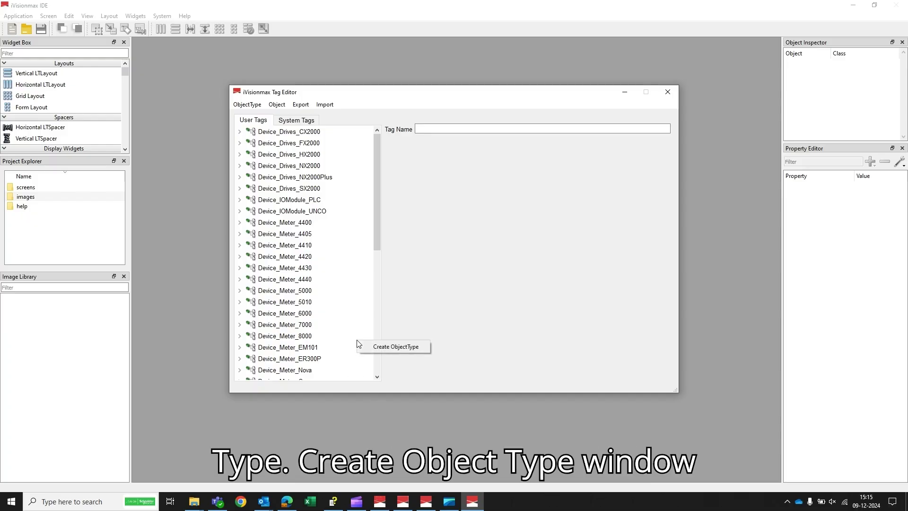
pyautogui.click(382, 348)
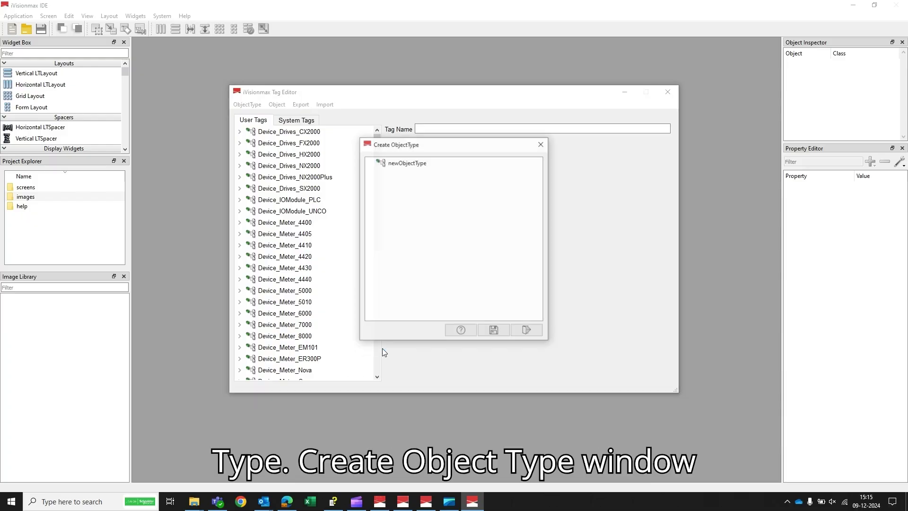
pyautogui.doubleClick(400, 163)
pyautogui.press('BackSpace')
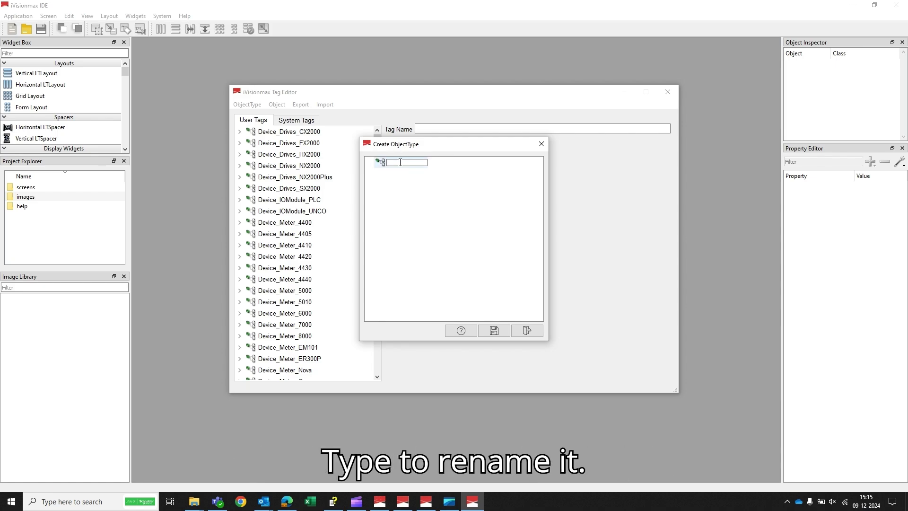
pyautogui.write('AC')
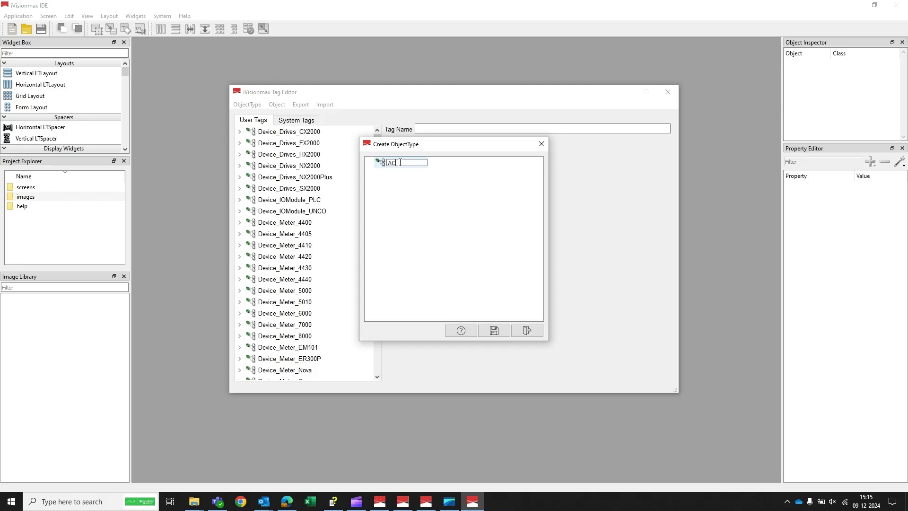
pyautogui.write('B_STATUS')
pyautogui.press('Return')
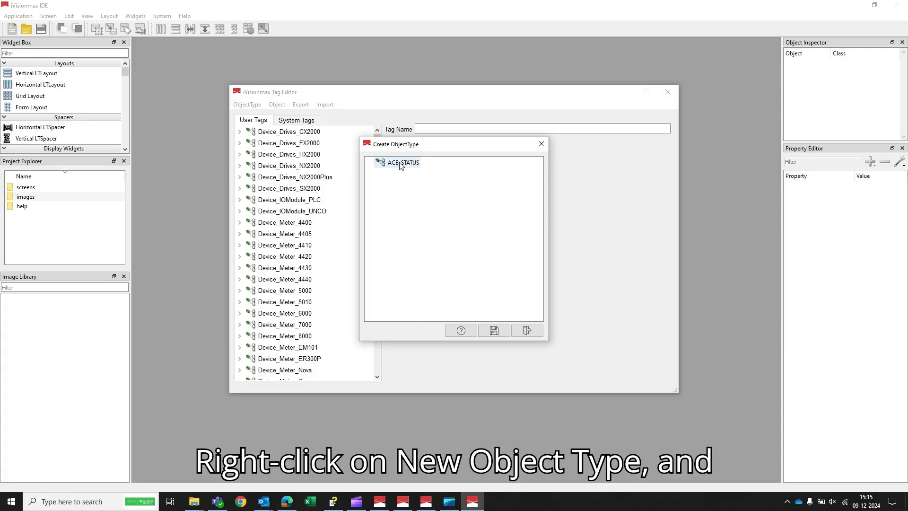
# Add two new tags under the ACB_STATUS object type
pyautogui.rightClick(400, 164)
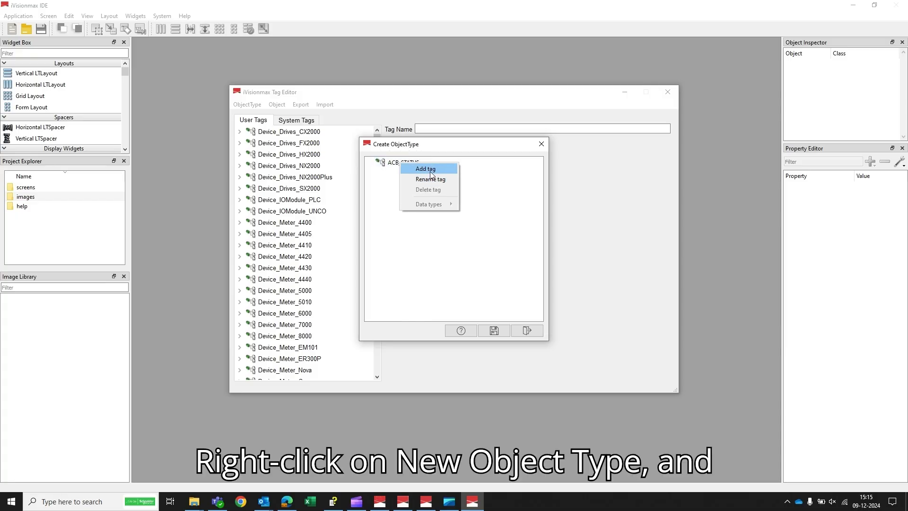
pyautogui.click(420, 174)
pyautogui.rightClick(392, 163)
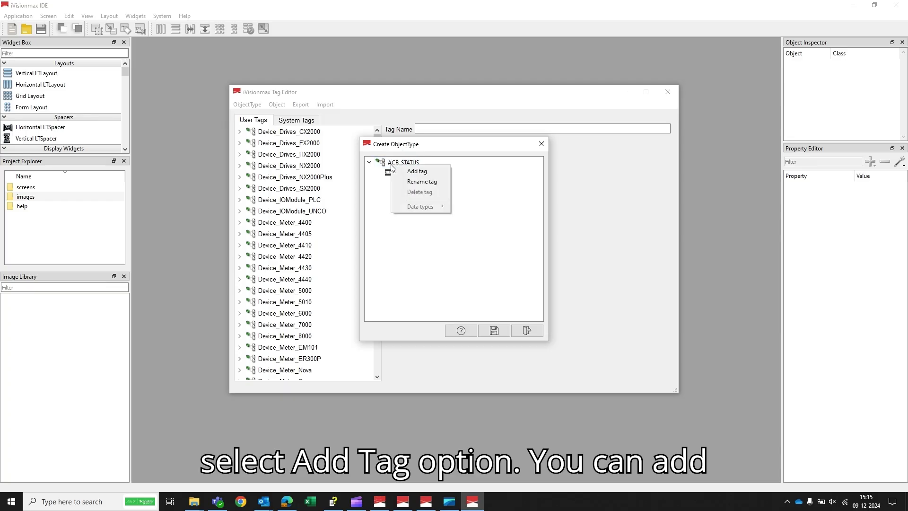
pyautogui.click(413, 172)
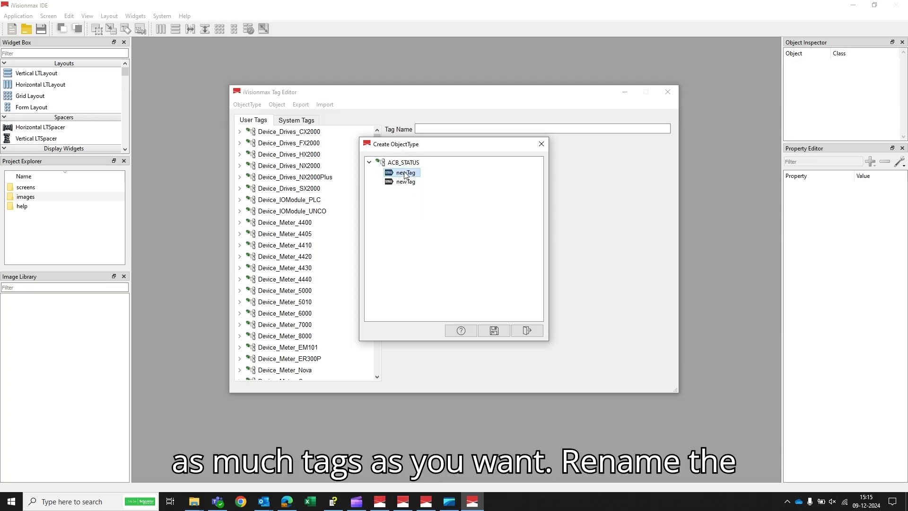
# Rename the two new tags under ACB_STATUS as ON and OFF
pyautogui.click(405, 174)
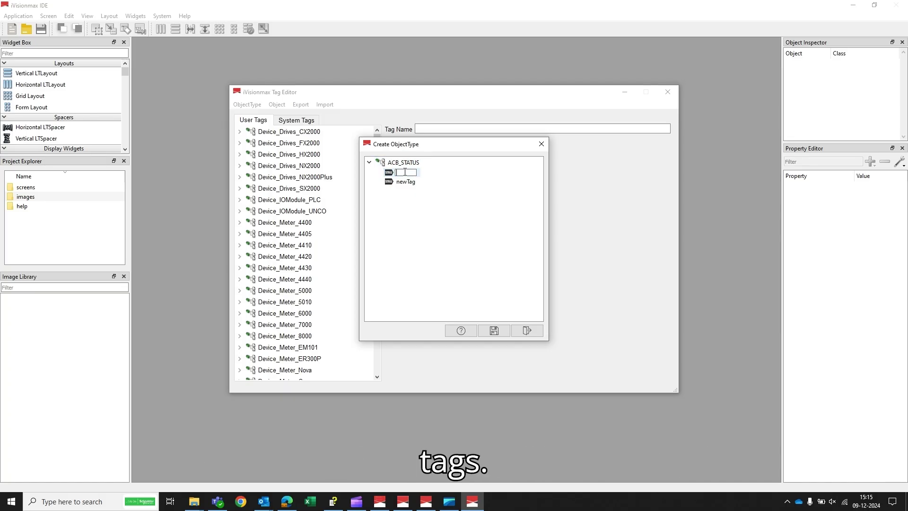
pyautogui.write('ON')
pyautogui.press('Return')
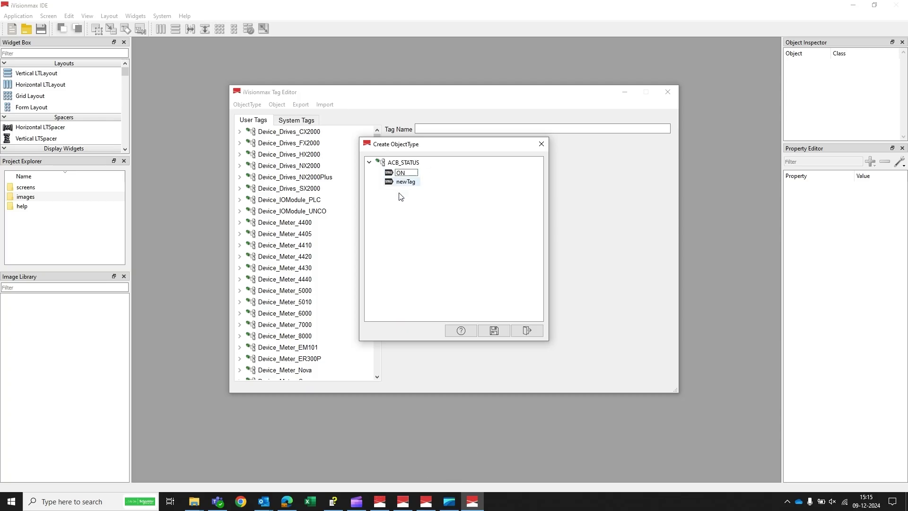
pyautogui.click(405, 184)
pyautogui.write('OFF')
pyautogui.press('Return')
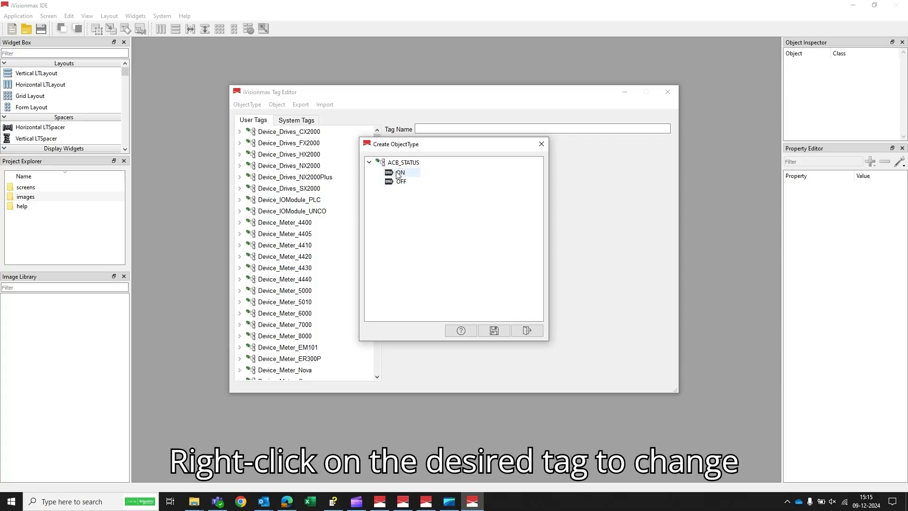
# Set the data type of the ON and OFF tags to bool and save the object type
pyautogui.rightClick(399, 172)
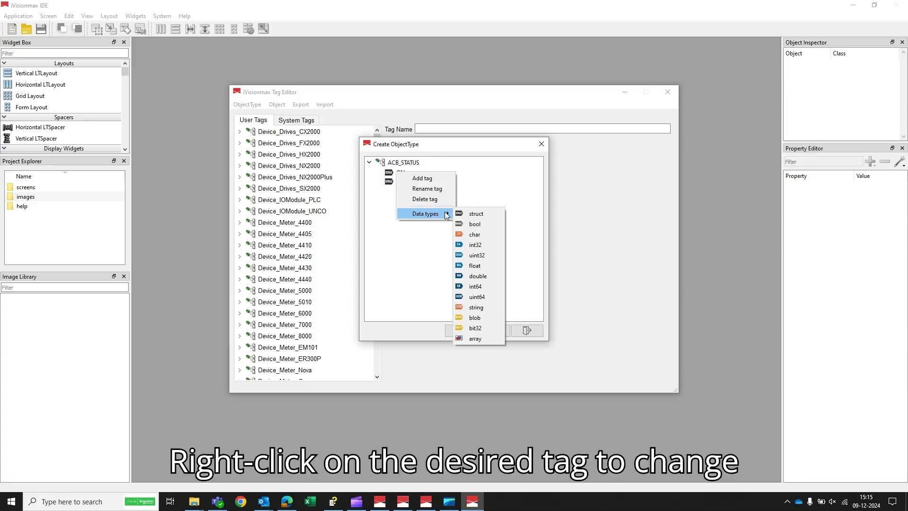
pyautogui.click(467, 223)
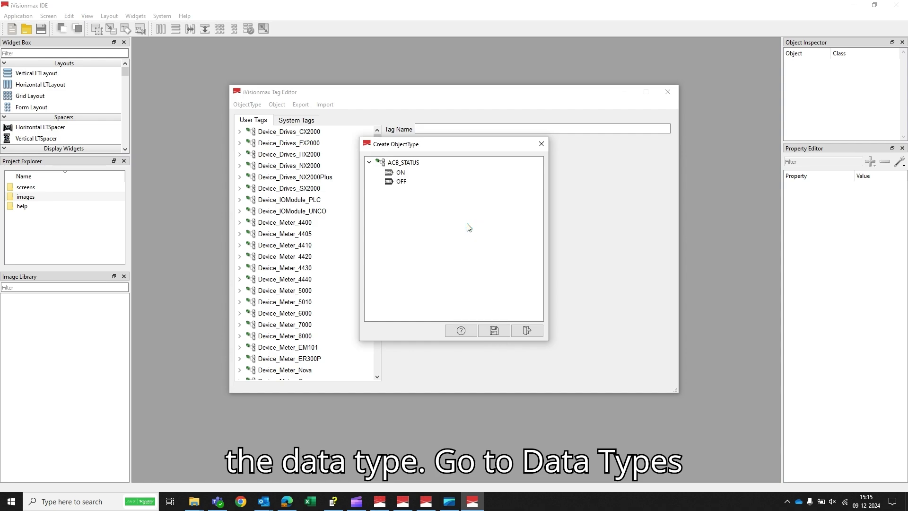
pyautogui.rightClick(401, 181)
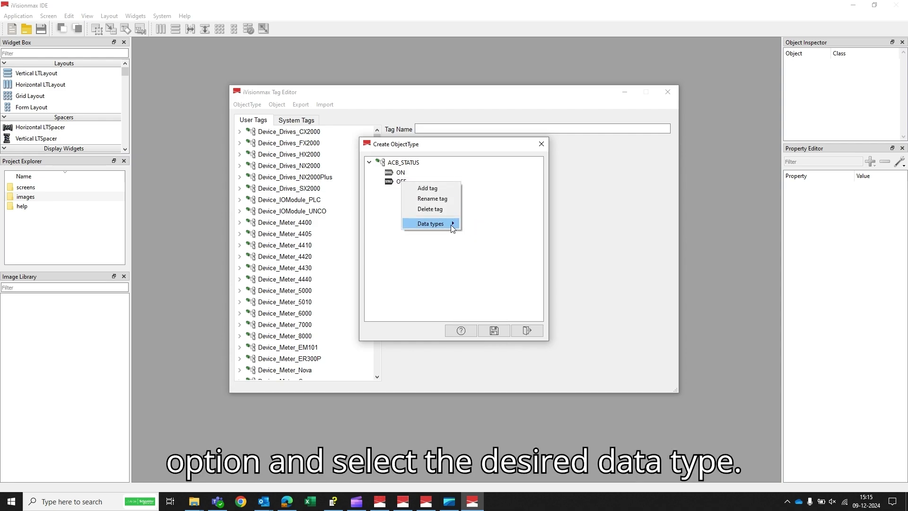
pyautogui.moveTo(450, 225)
pyautogui.click(476, 234)
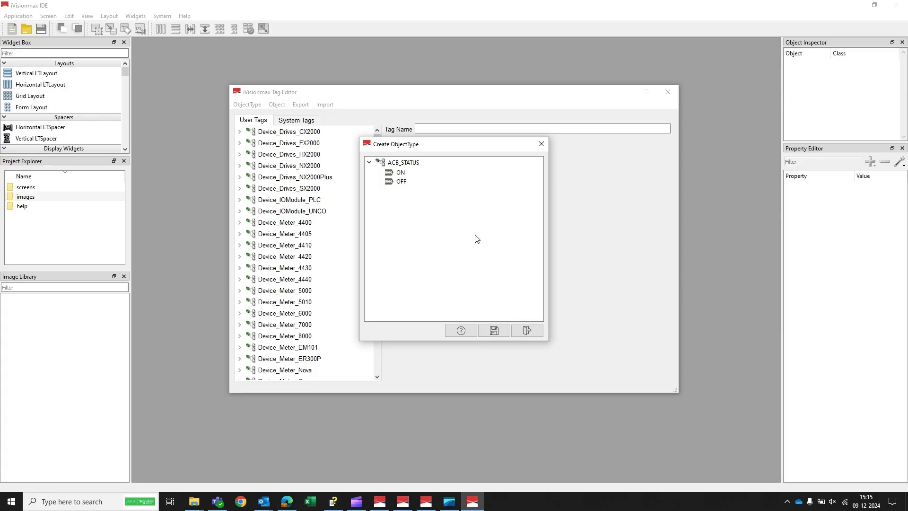
pyautogui.click(494, 331)
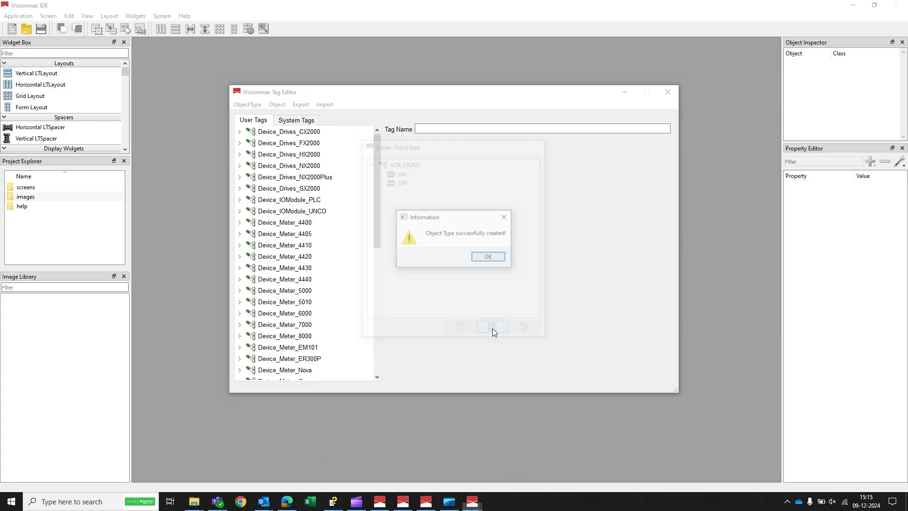
pyautogui.click(483, 258)
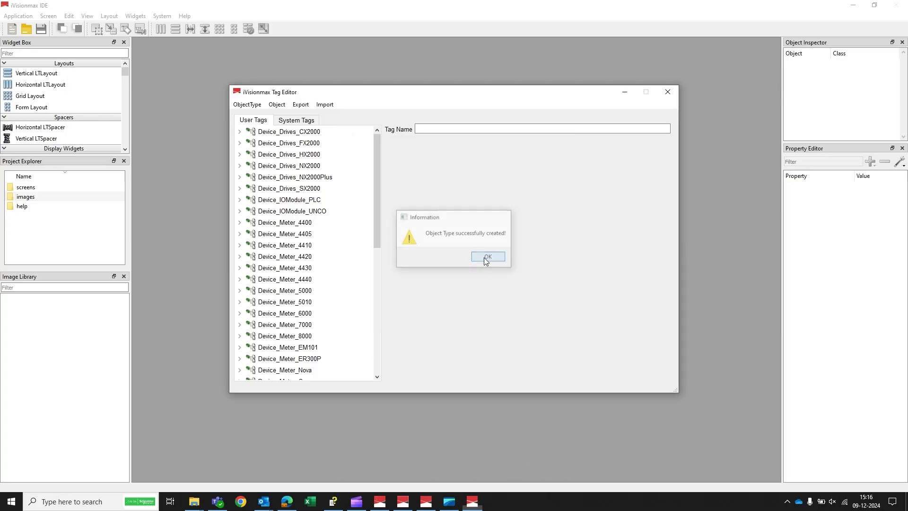
# Create and save an object named ACB1 from the ACB_STATUS object type, and expand that type in the user tags
pyautogui.scroll(-8, 324, 304)
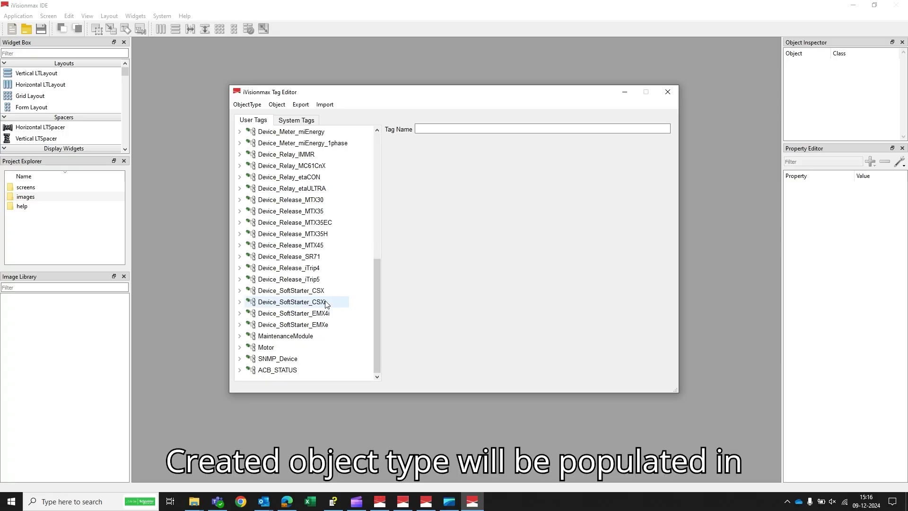
pyautogui.rightClick(259, 372)
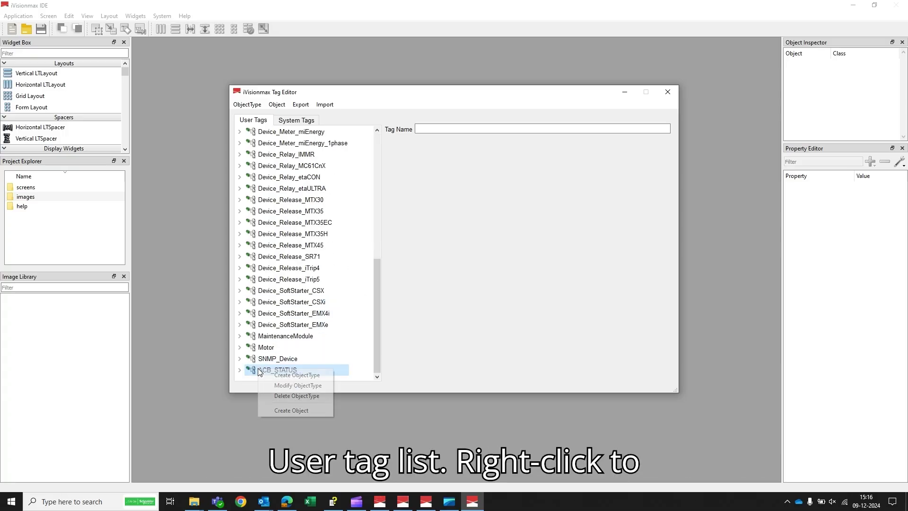
pyautogui.click(294, 410)
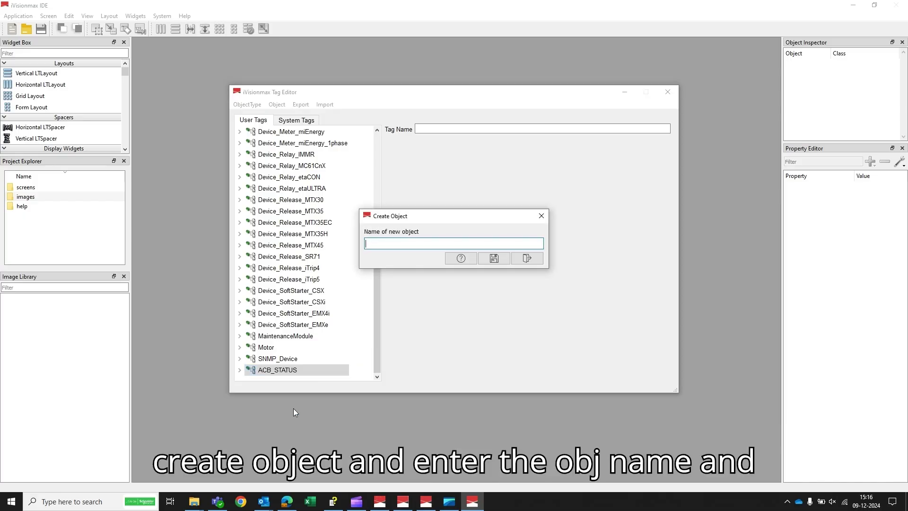
pyautogui.write('ACB')
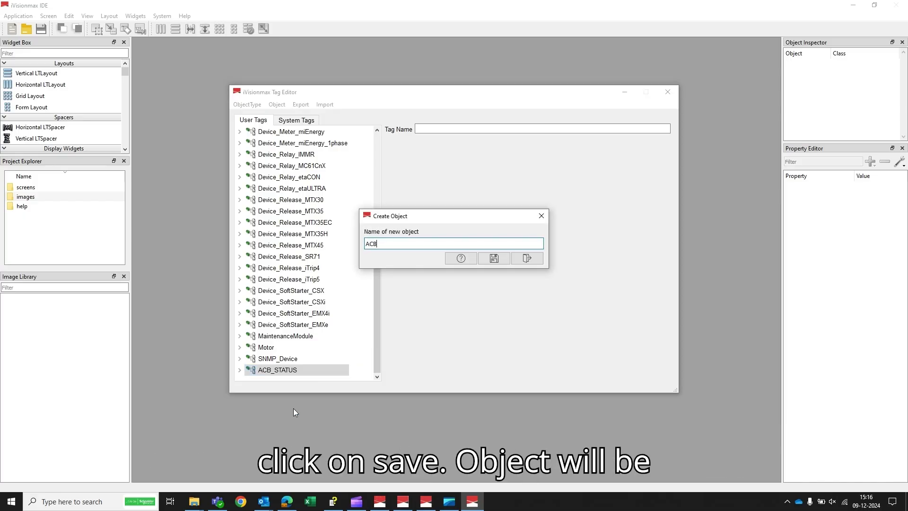
pyautogui.write('1')
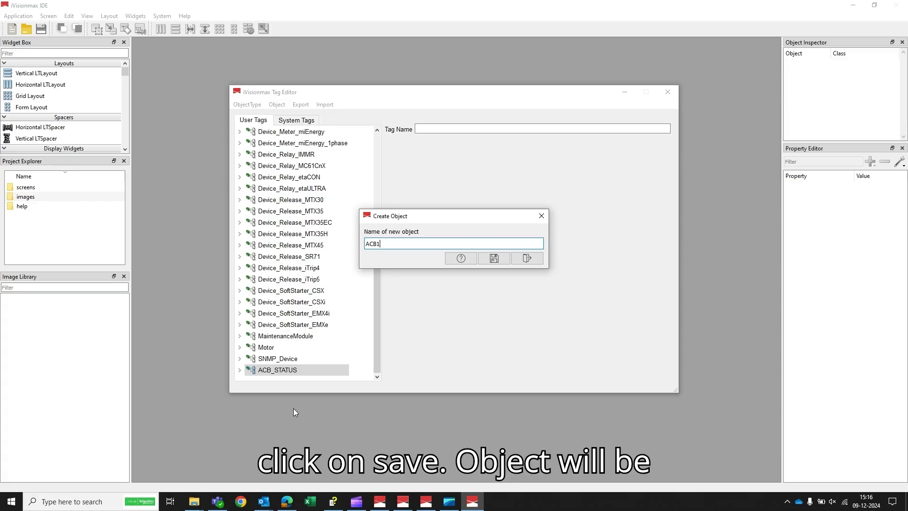
pyautogui.click(494, 258)
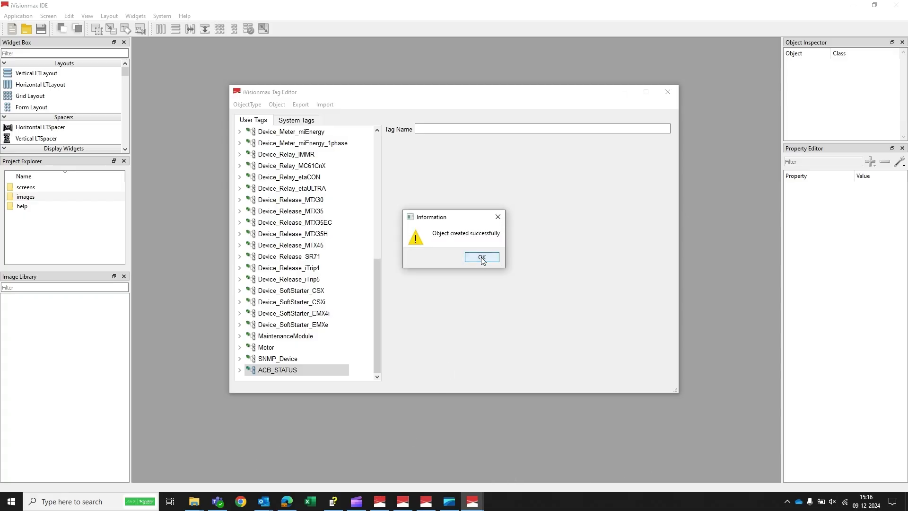
pyautogui.click(482, 258)
pyautogui.click(240, 370)
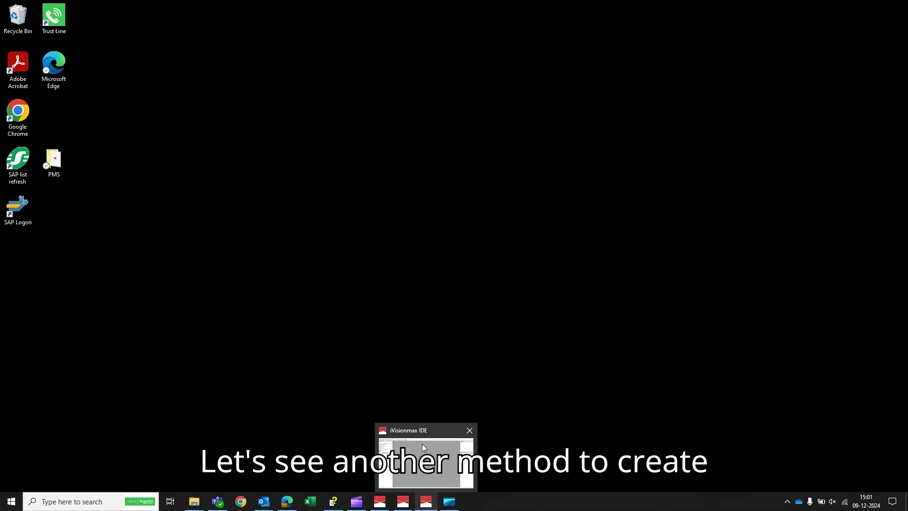
# Reopen the Tag Editor in iVisionmax IDE and open a file named MOTOR for creating an object type from file
pyautogui.click(422, 443)
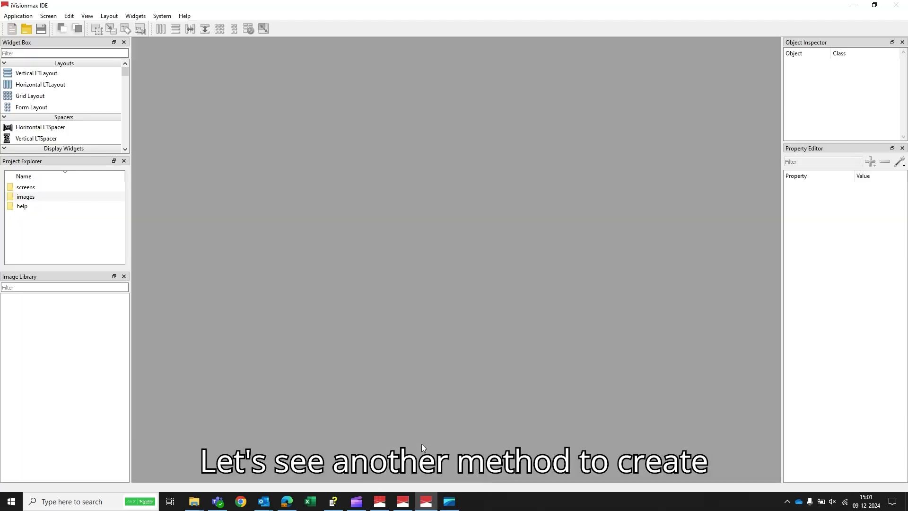
pyautogui.hotkey('ctrl', 't')
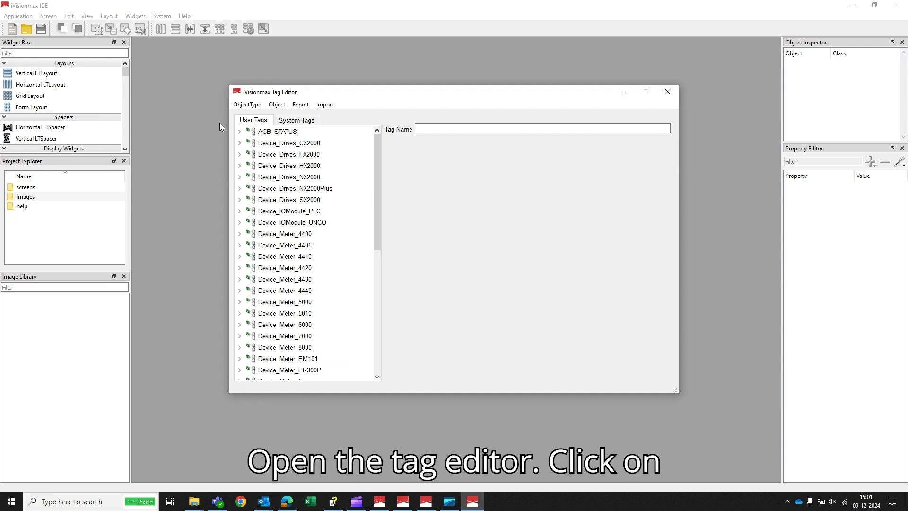
pyautogui.click(246, 104)
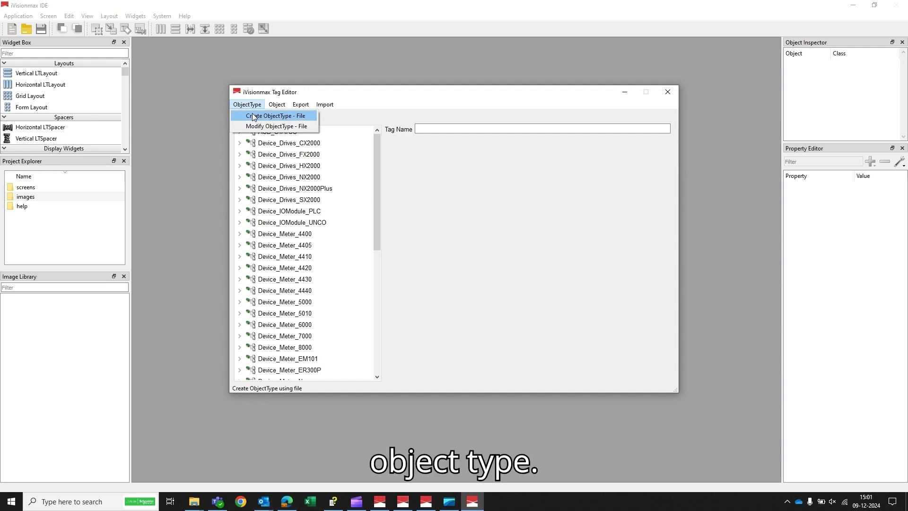
pyautogui.click(247, 116)
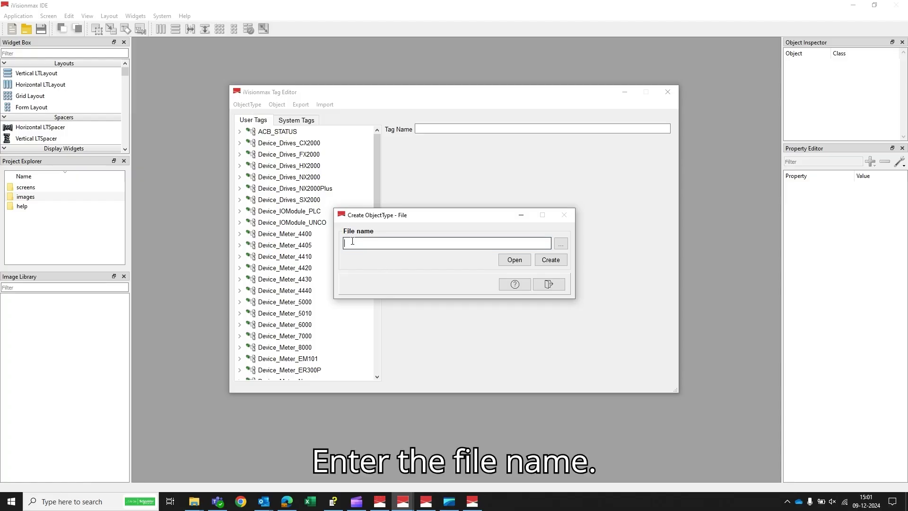
pyautogui.write('MOTOR')
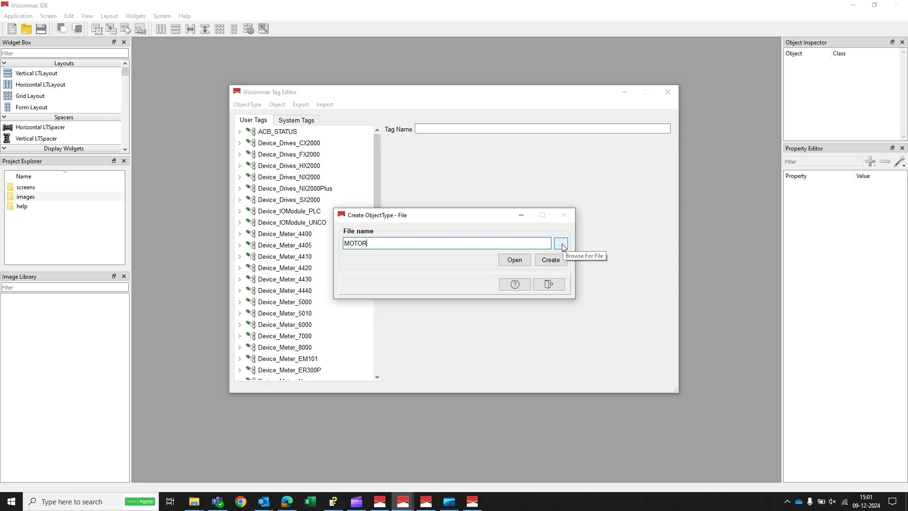
pyautogui.click(517, 259)
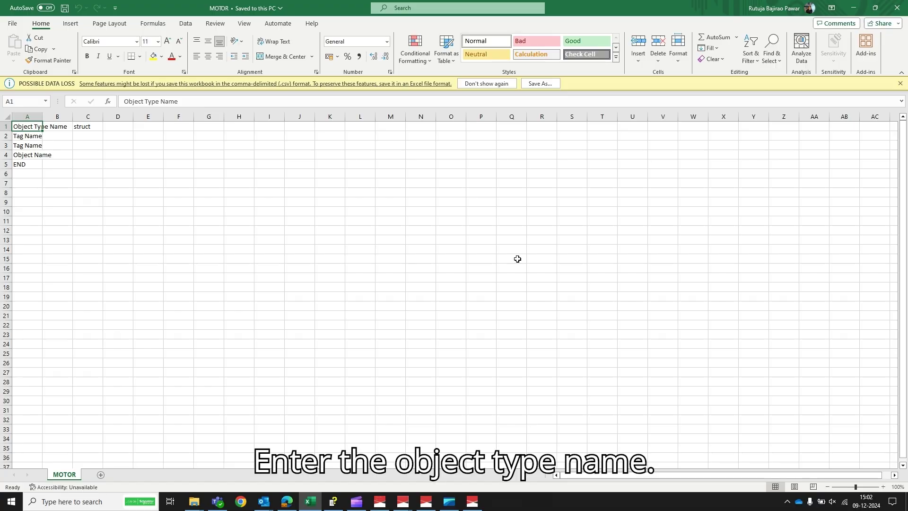
# Fit column A to its contents and enter Motor as the object type name in cell B1 of the MOTOR file
pyautogui.doubleClick(43, 117)
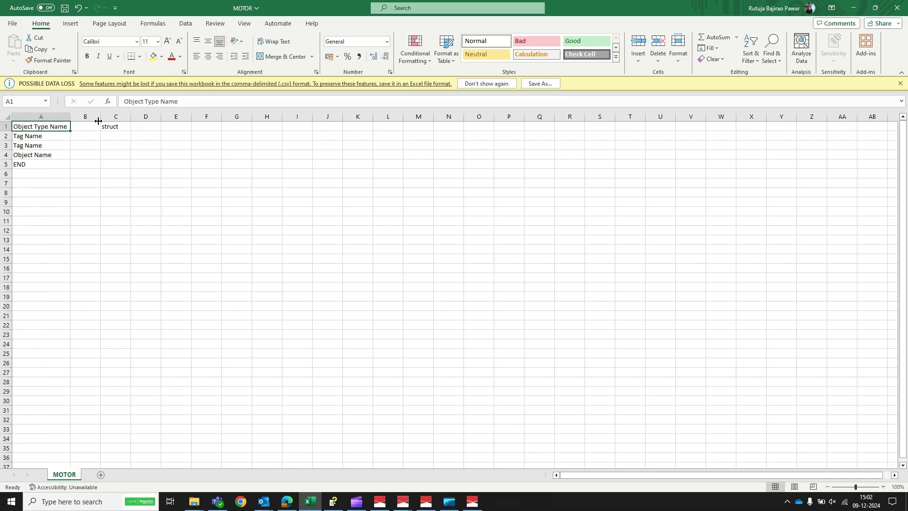
pyautogui.click(82, 125)
pyautogui.write('M')
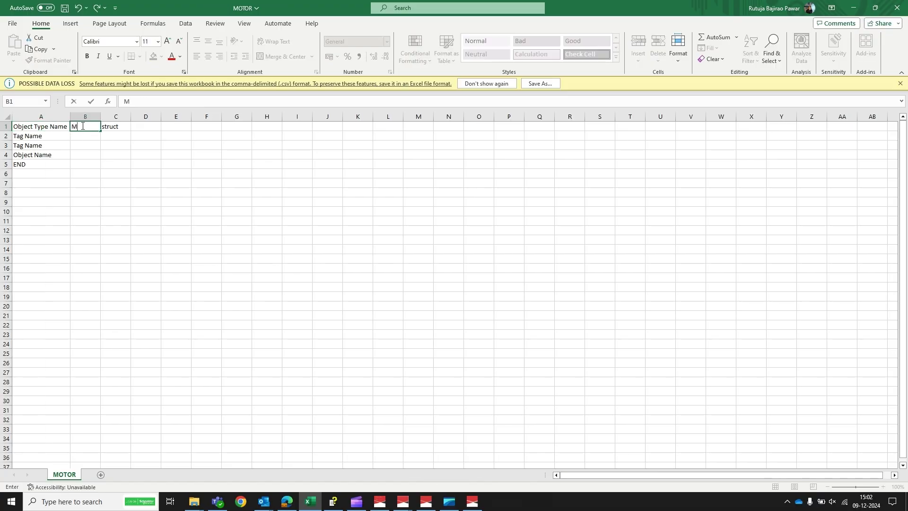
pyautogui.write('otor')
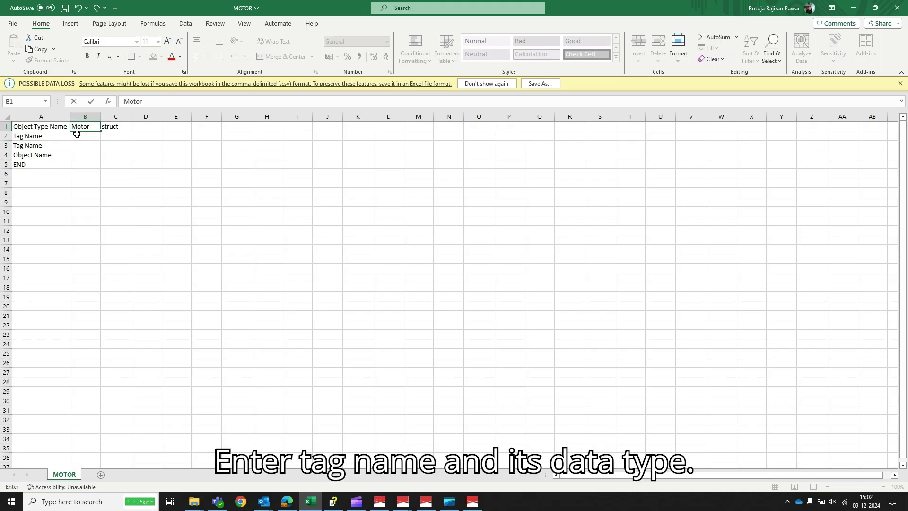
# Enter tag rows Command (struct), Command.Start and Command.Stop (bool), Response (struct), Response.Voltage and Response.Current (float) in the MOTOR file
pyautogui.press('Return')
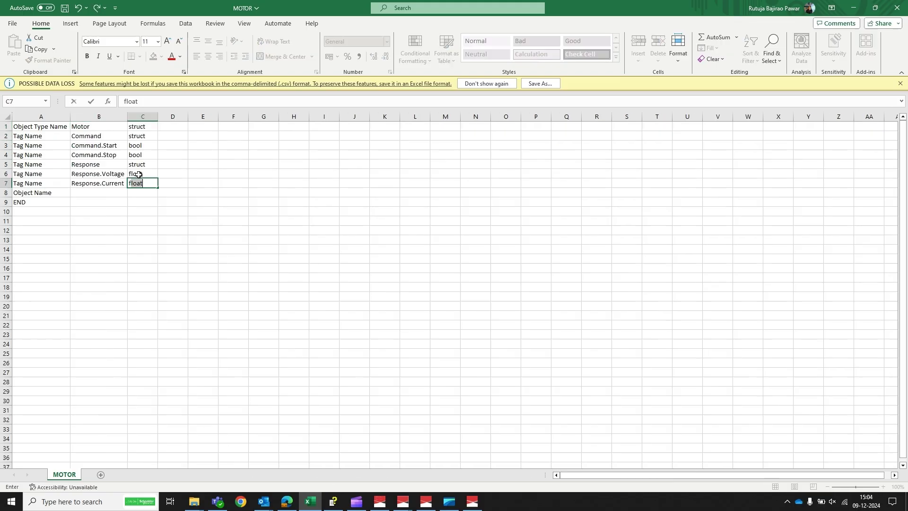
pyautogui.write('o')
pyautogui.write('l')
# Enter Motor1 as the object name in cell B8, and save and close the MOTOR file
pyautogui.click(84, 193)
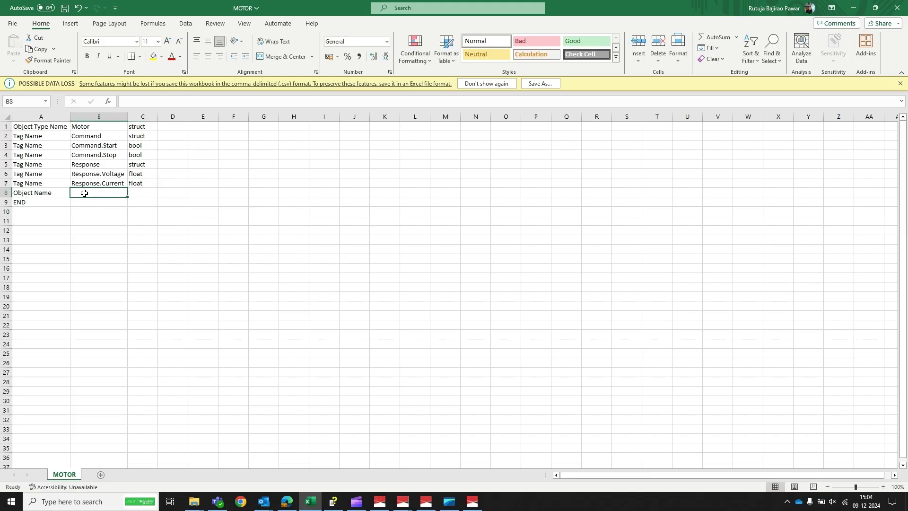
pyautogui.write('Motor')
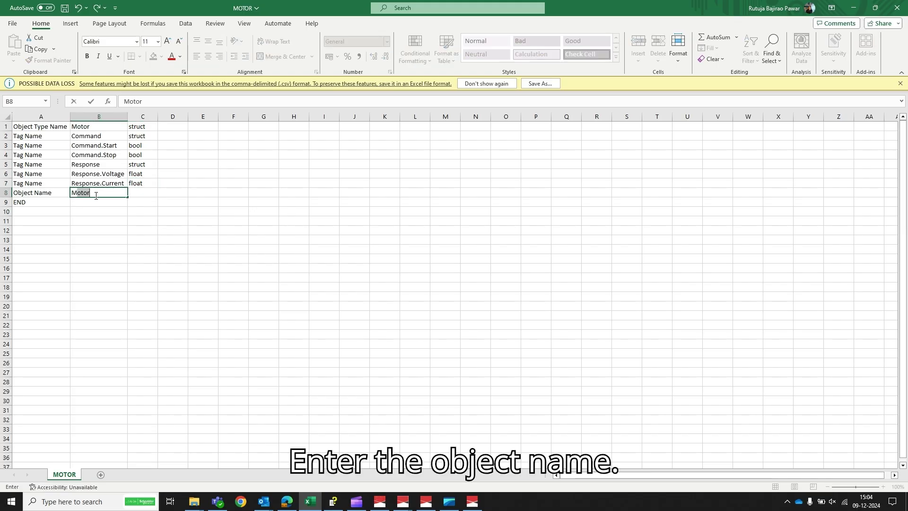
pyautogui.click(93, 190)
pyautogui.write('1')
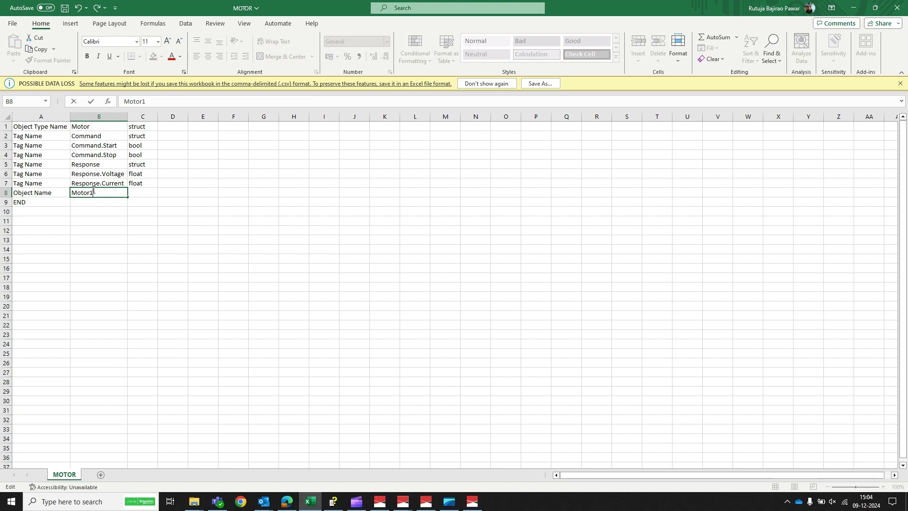
pyautogui.click(87, 219)
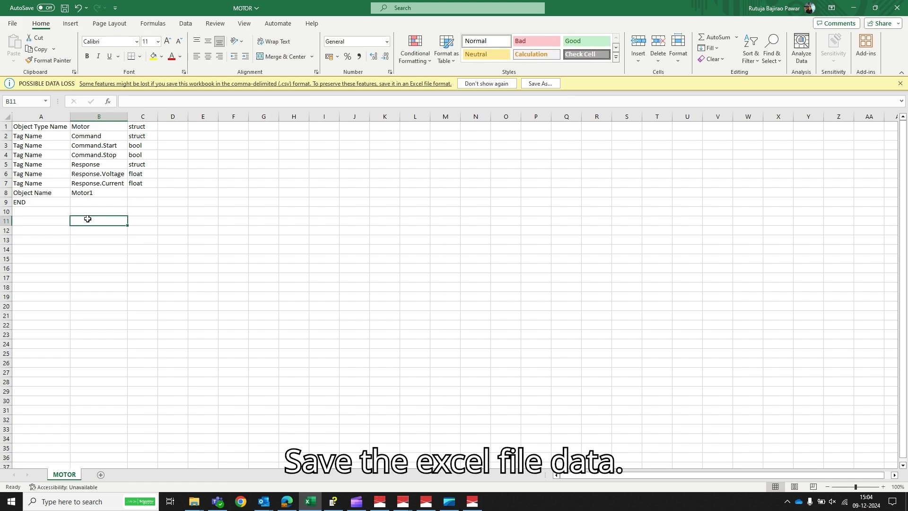
pyautogui.hotkey('ctrl', 's')
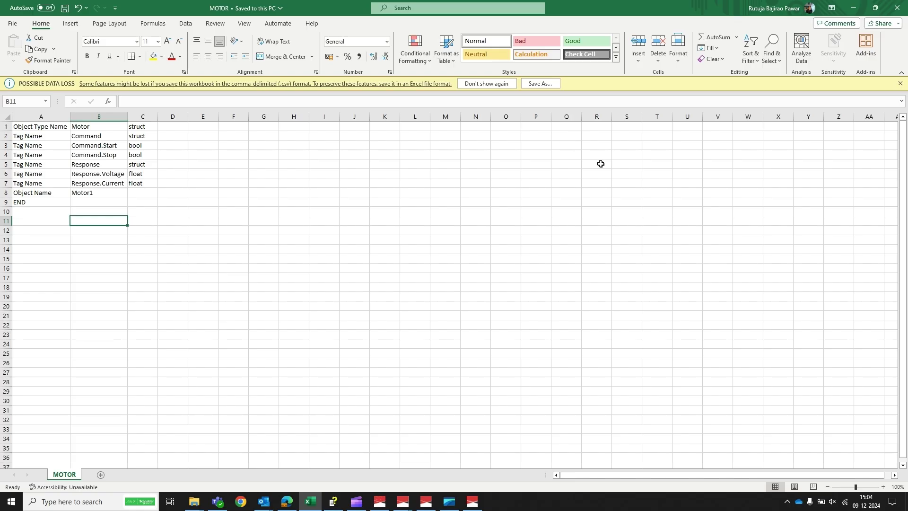
pyautogui.click(897, 9)
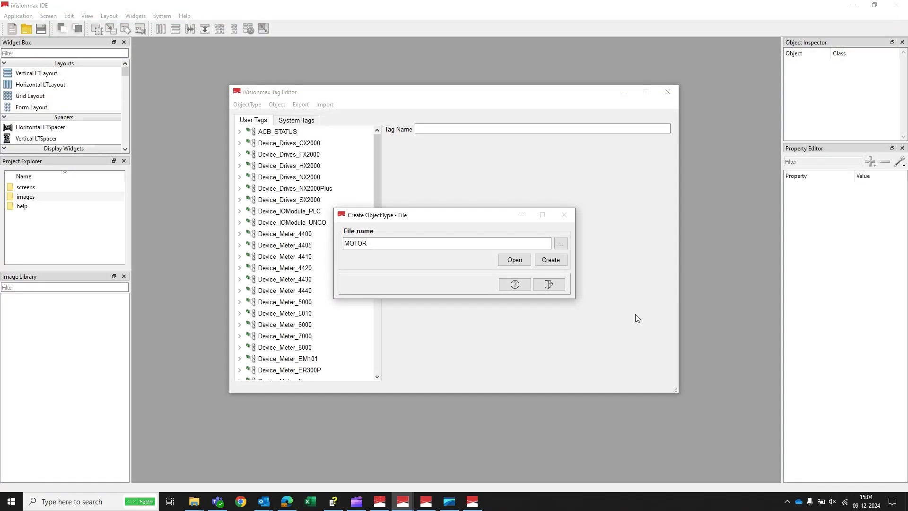
# Create the object type from the MOTOR file and close the creation dialog
pyautogui.click(552, 261)
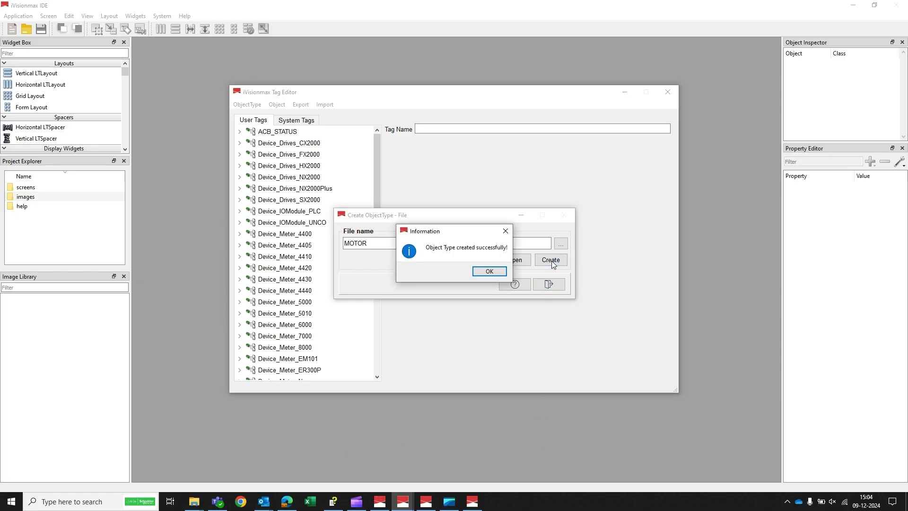
pyautogui.click(489, 271)
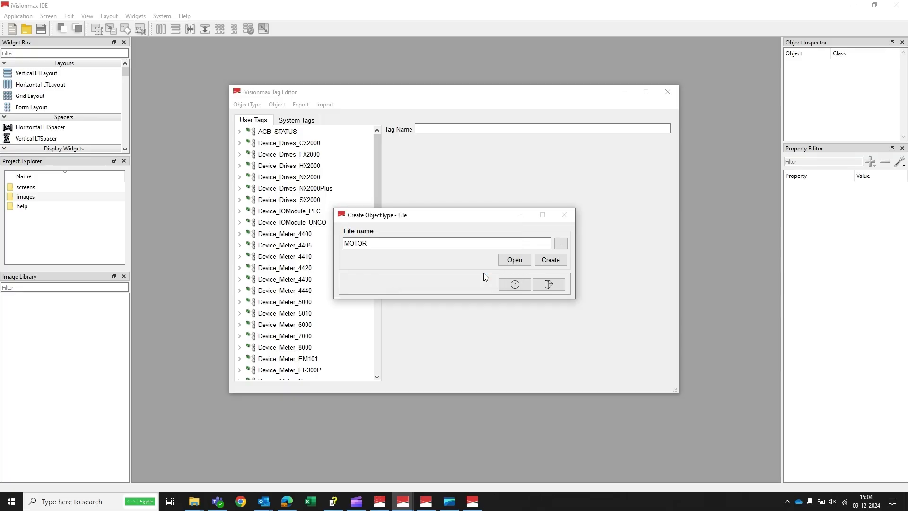
pyautogui.click(548, 284)
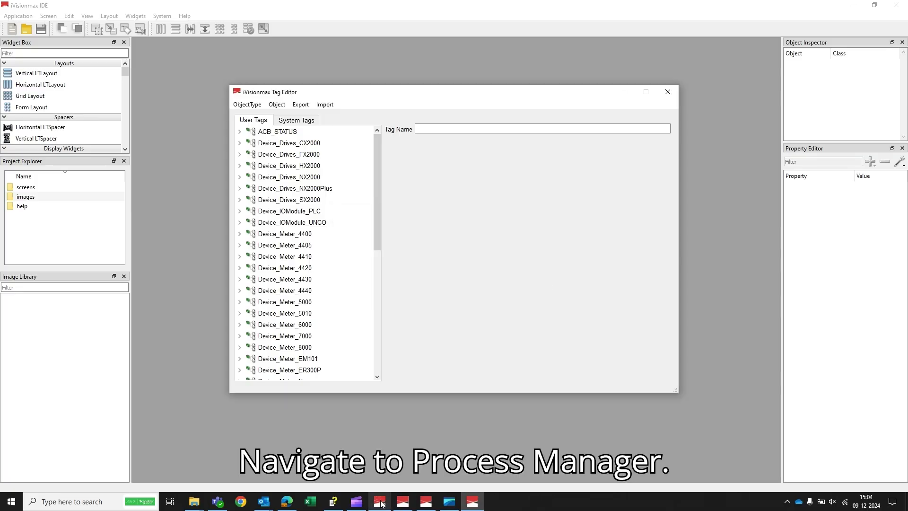
# Switch to iVisionmax Process Manager, kill the LTide.exe task and restart that process
pyautogui.moveTo(380, 501)
pyautogui.click(381, 462)
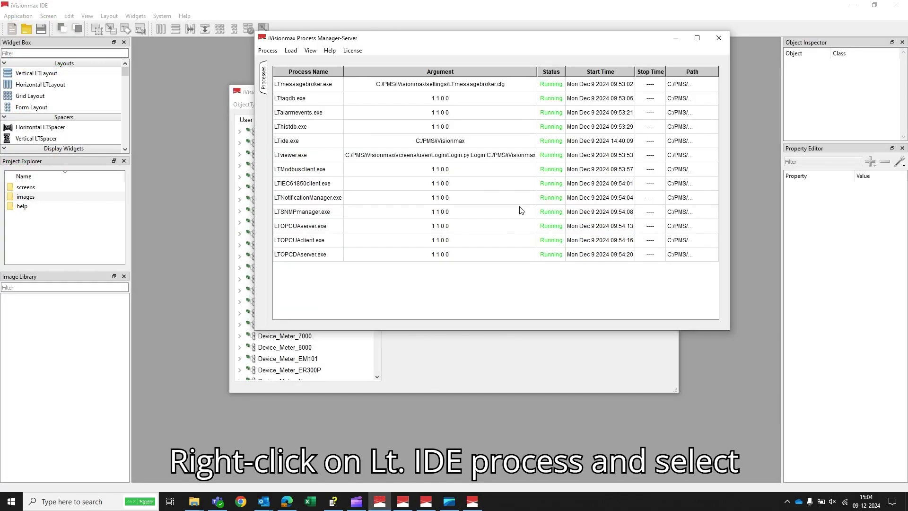
pyautogui.click(555, 142)
pyautogui.rightClick(555, 141)
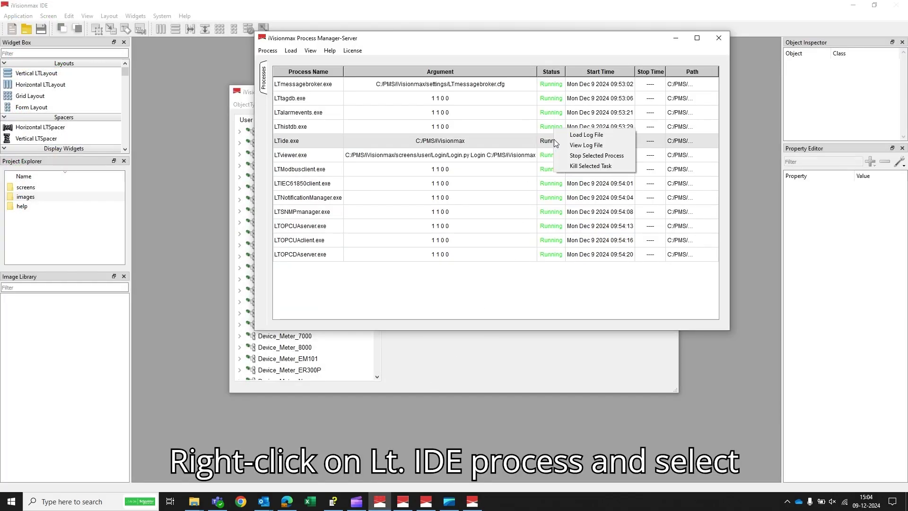
pyautogui.click(584, 166)
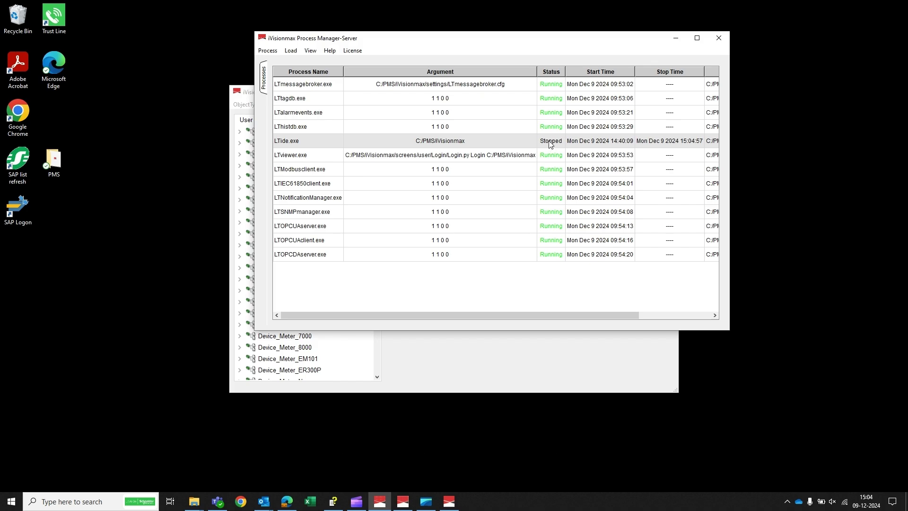
pyautogui.rightClick(551, 144)
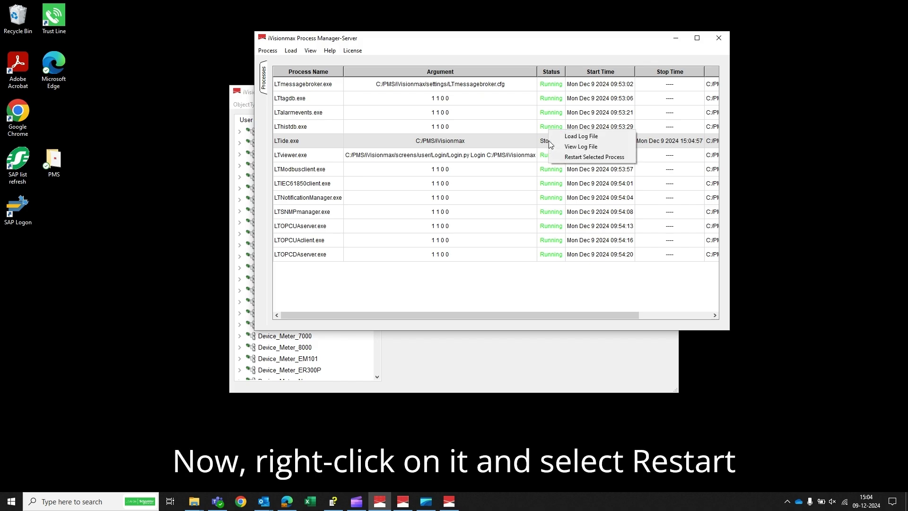
pyautogui.click(568, 162)
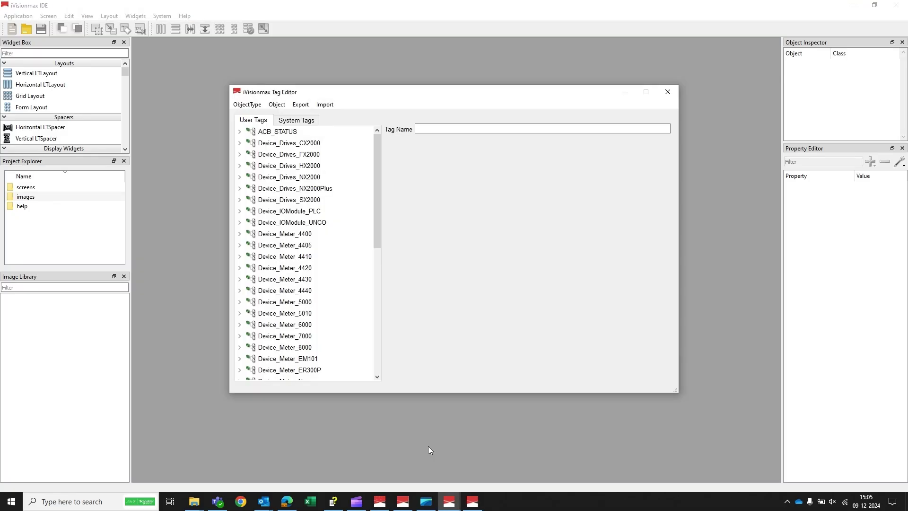
# Expand the Motor object type, its Motor1 object and the Command and Response tags in the user tags
pyautogui.scroll(-8, 259, 362)
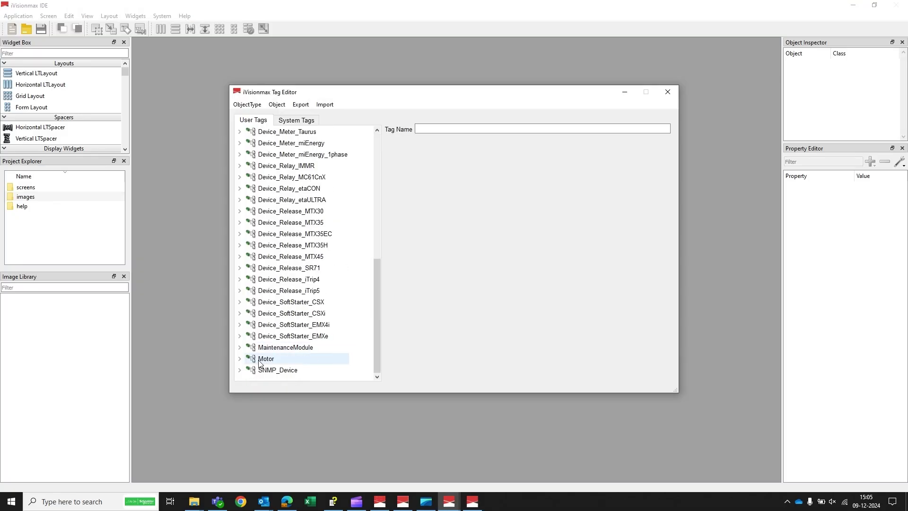
pyautogui.click(238, 359)
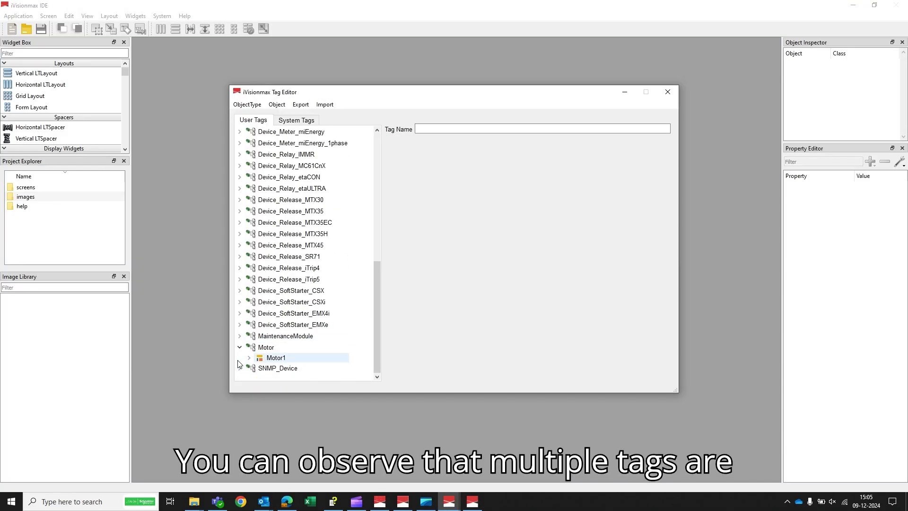
pyautogui.click(249, 357)
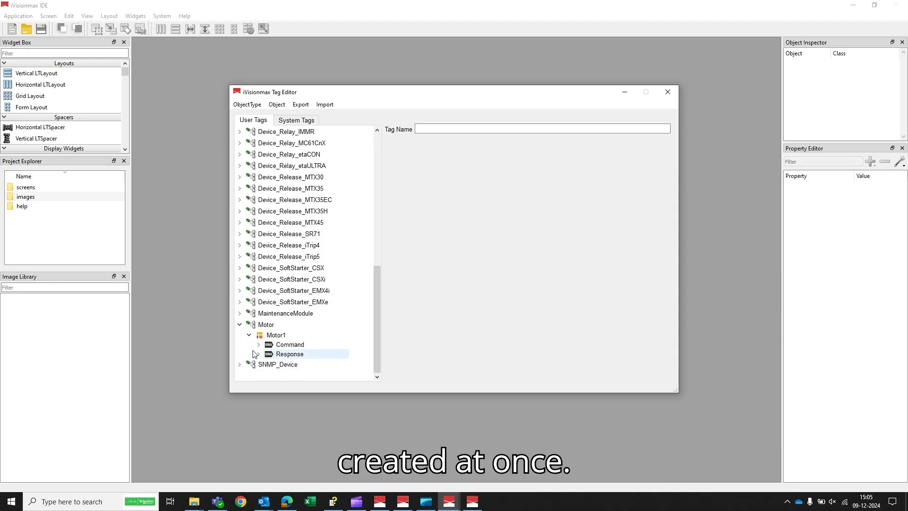
pyautogui.click(258, 344)
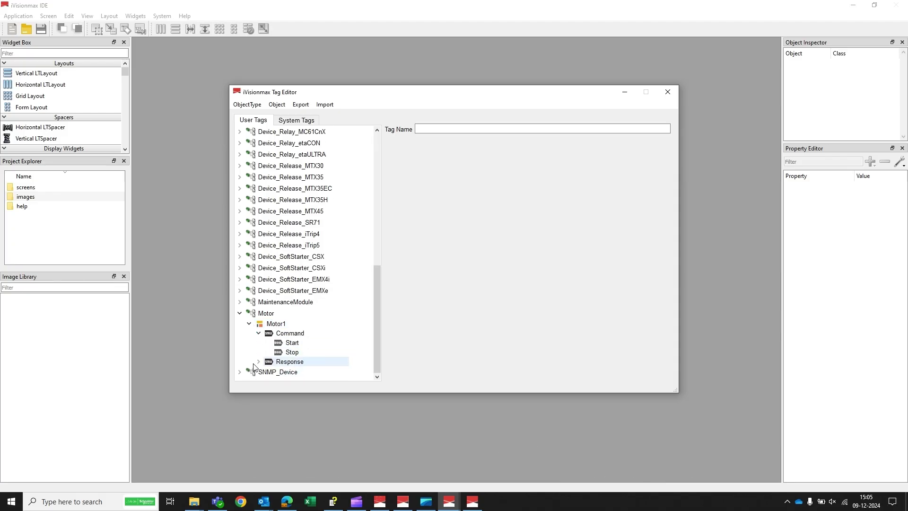
pyautogui.click(258, 362)
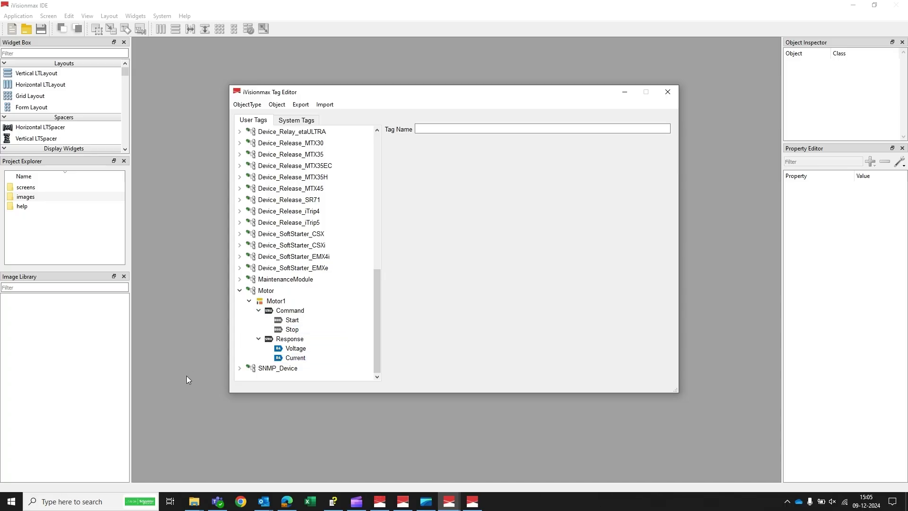
# Choose to modify an object type from file, select the Motor type, name the file MOTOR and open it
pyautogui.click(245, 105)
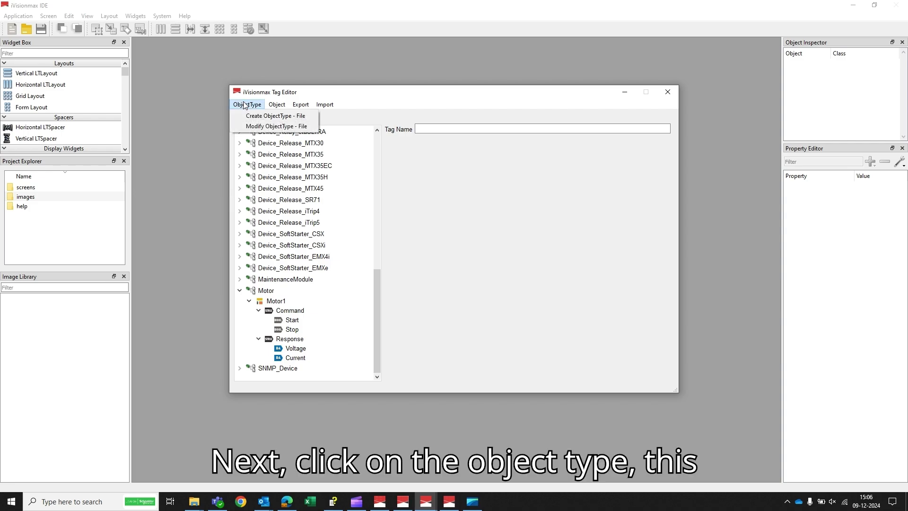
pyautogui.click(260, 126)
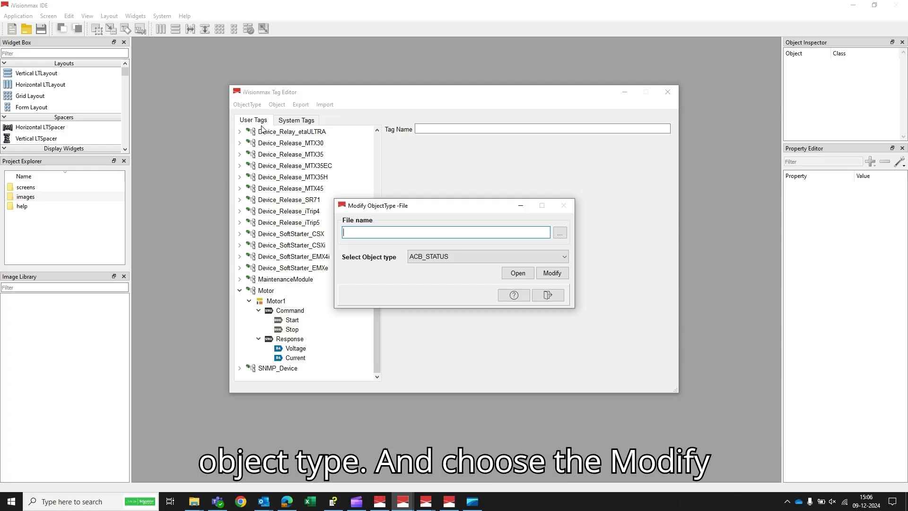
pyautogui.click(565, 257)
pyautogui.scroll(-5, 472, 307)
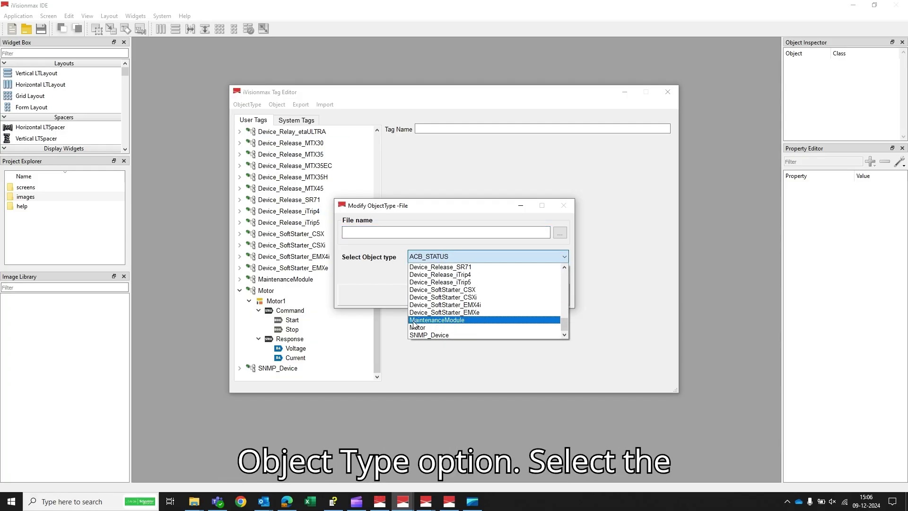
pyautogui.click(410, 327)
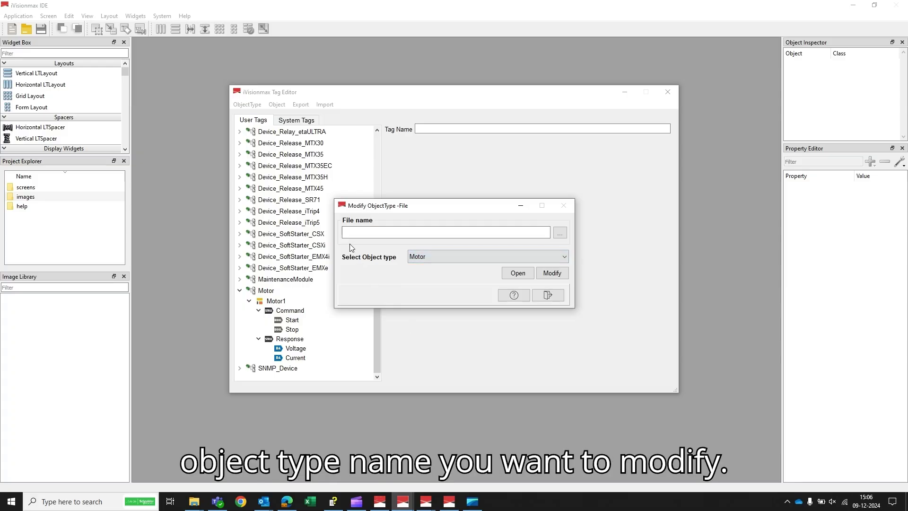
pyautogui.write('M')
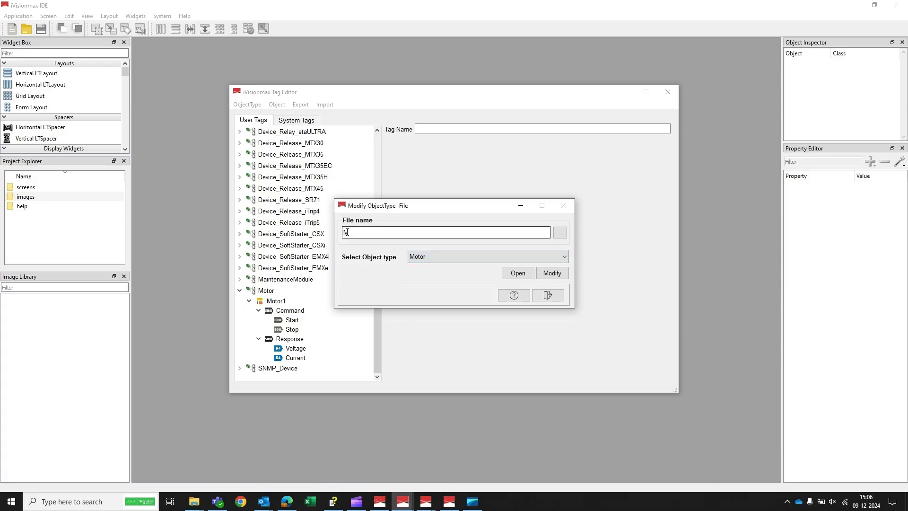
pyautogui.write('OTOR')
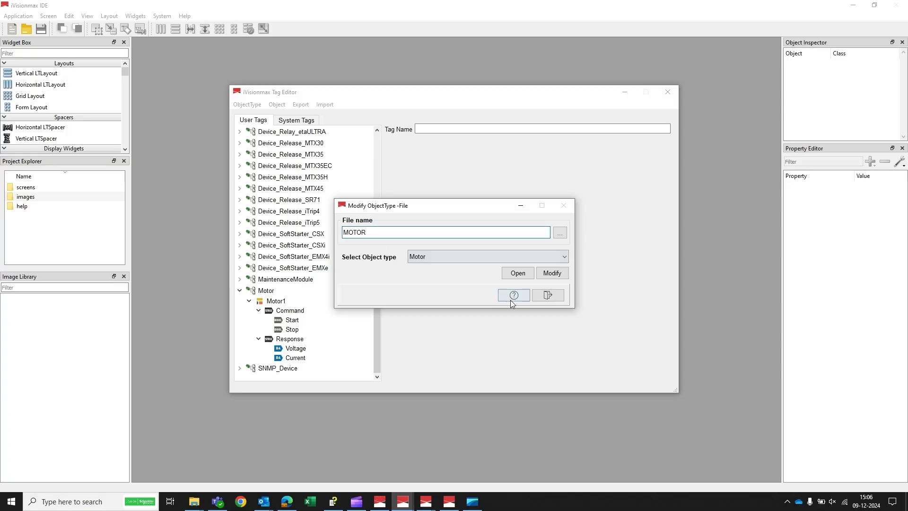
pyautogui.click(523, 272)
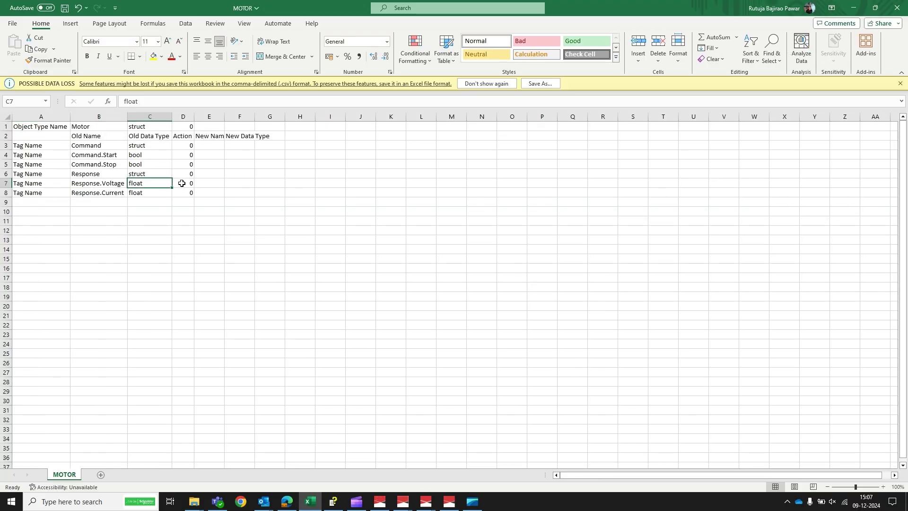
# Set action 2, new name Response.Voltage and new data type int in the Response.Voltage row, widening the New Name column to fit
pyautogui.click(206, 183)
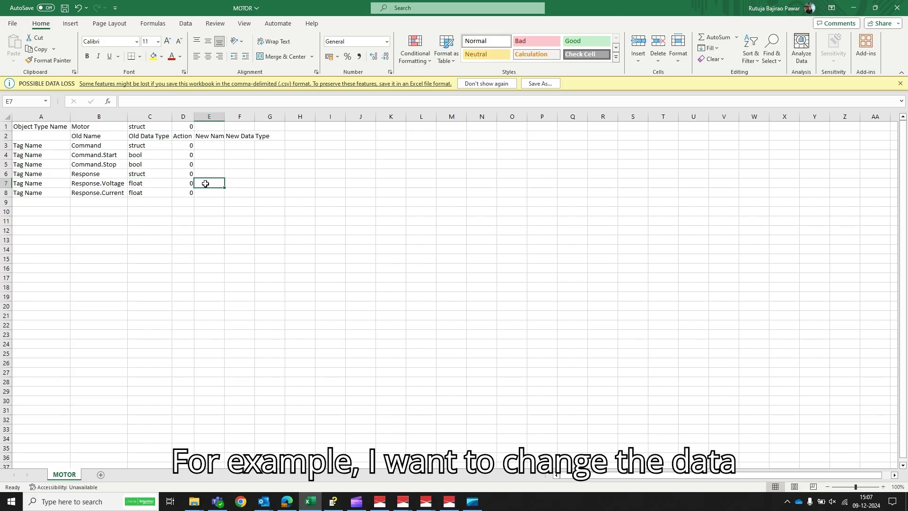
pyautogui.doubleClick(224, 120)
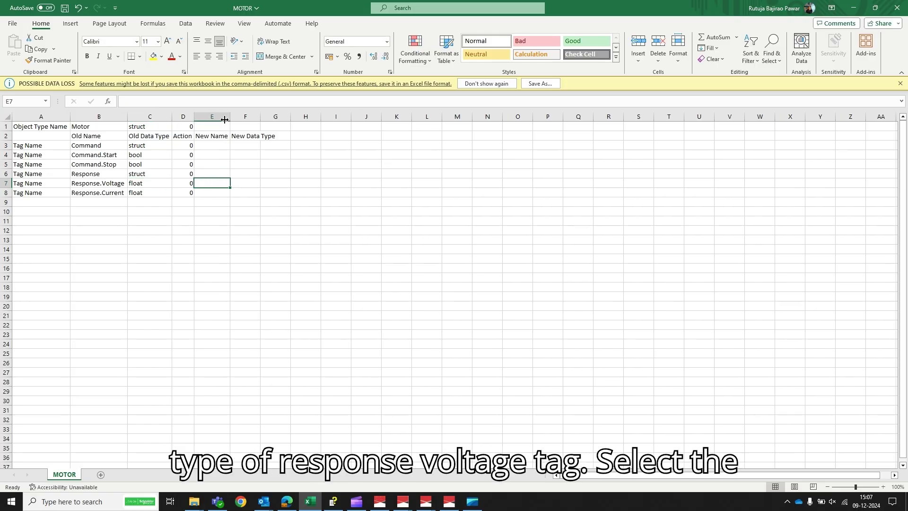
pyautogui.click(85, 183)
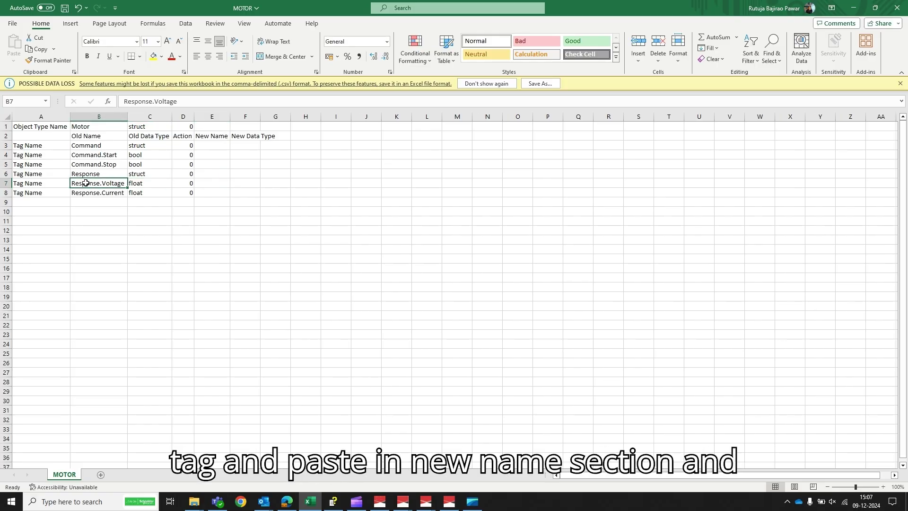
pyautogui.hotkey('ctrl', 'c')
pyautogui.click(206, 183)
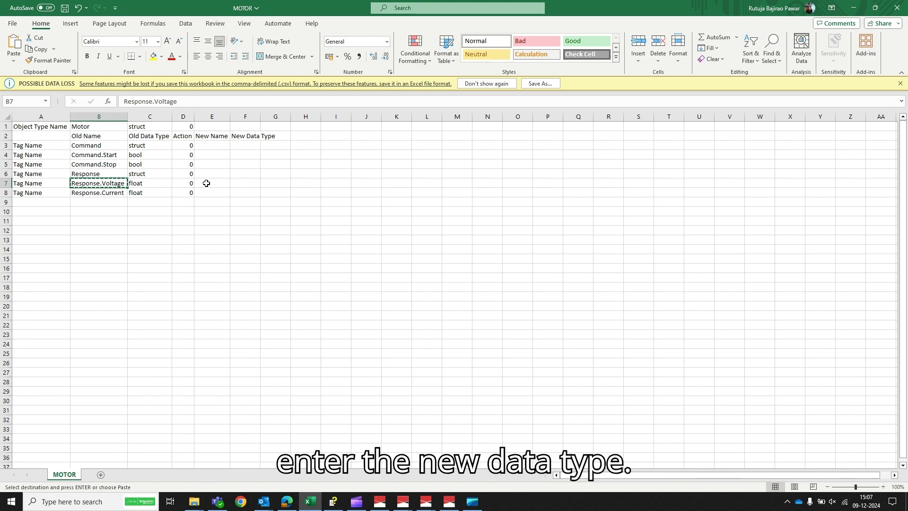
pyautogui.hotkey('ctrl', 'v')
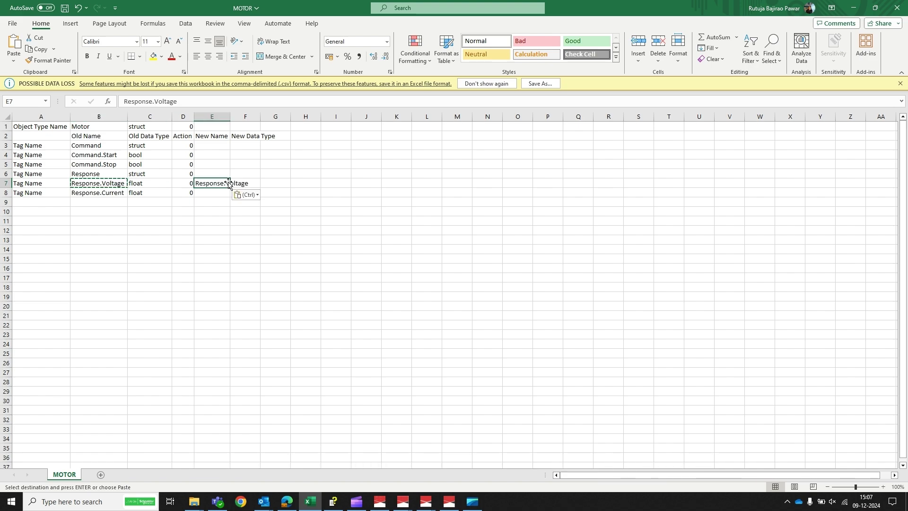
pyautogui.moveTo(230, 120); pyautogui.dragTo(251, 120)
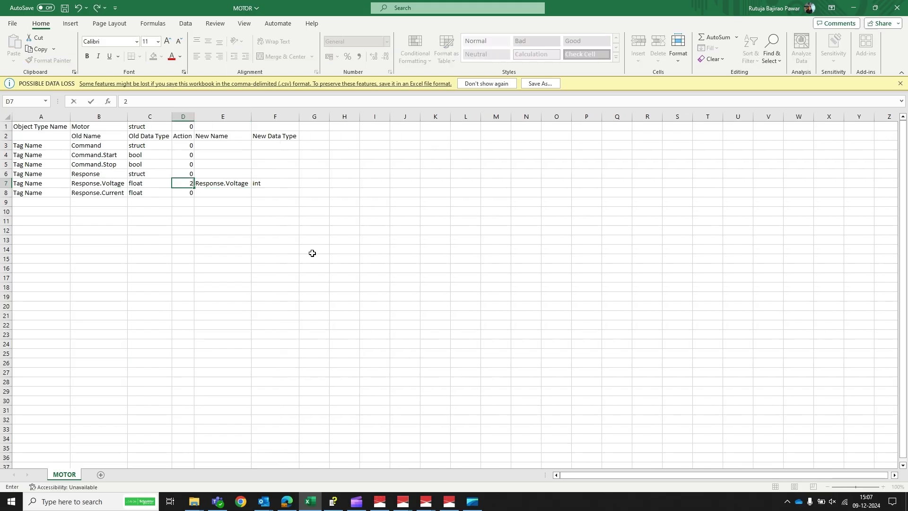
pyautogui.click(312, 249)
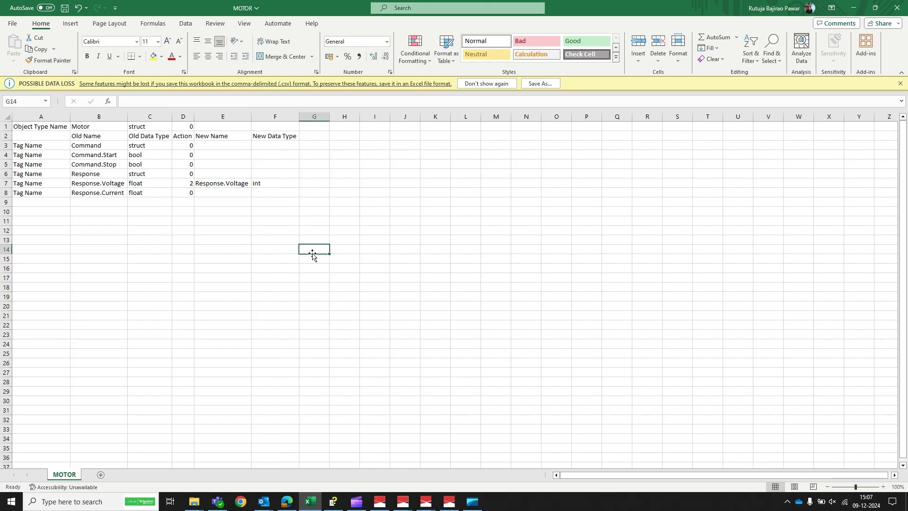
# Save the modified MOTOR file and close it to return to the Modify ObjectType dialog
pyautogui.hotkey('ctrl', 's')
pyautogui.click(897, 8)
pyautogui.click(898, 7)
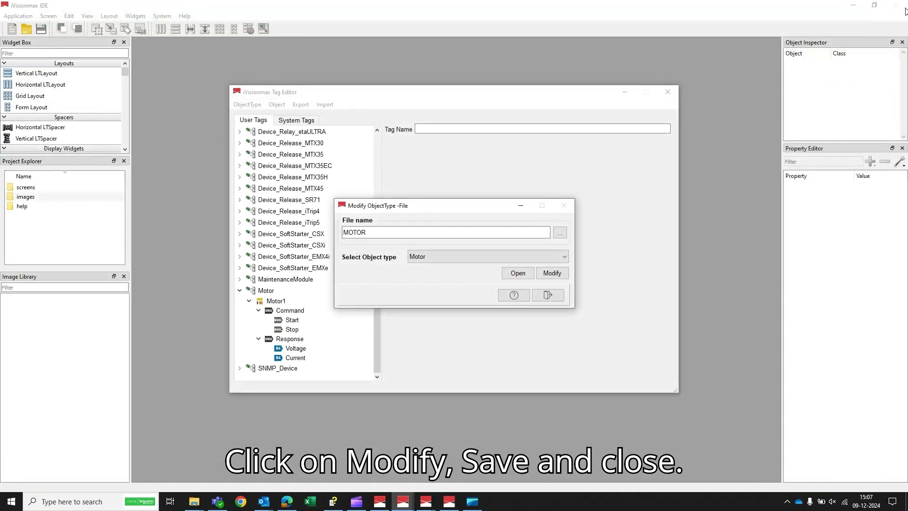
# Apply the MOTOR file's modifications to the Motor object type and close the Modify ObjectType dialog
pyautogui.click(561, 277)
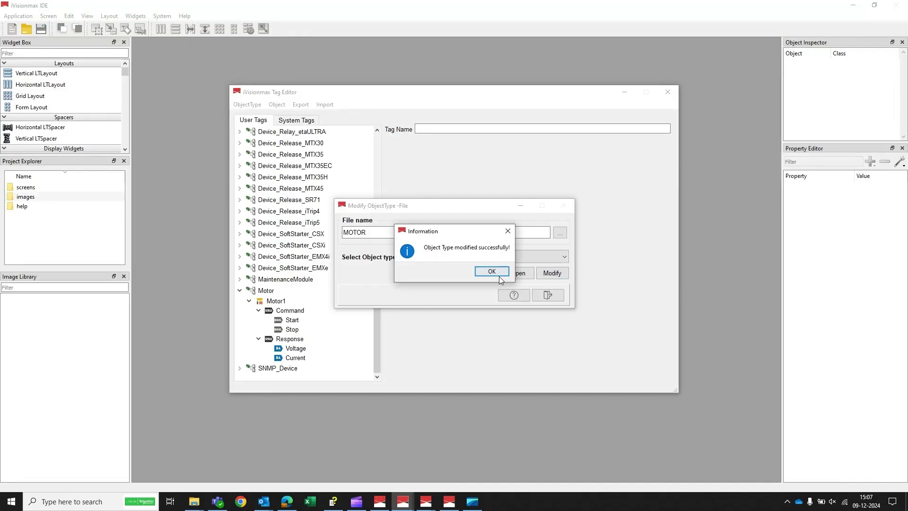
pyautogui.click(491, 276)
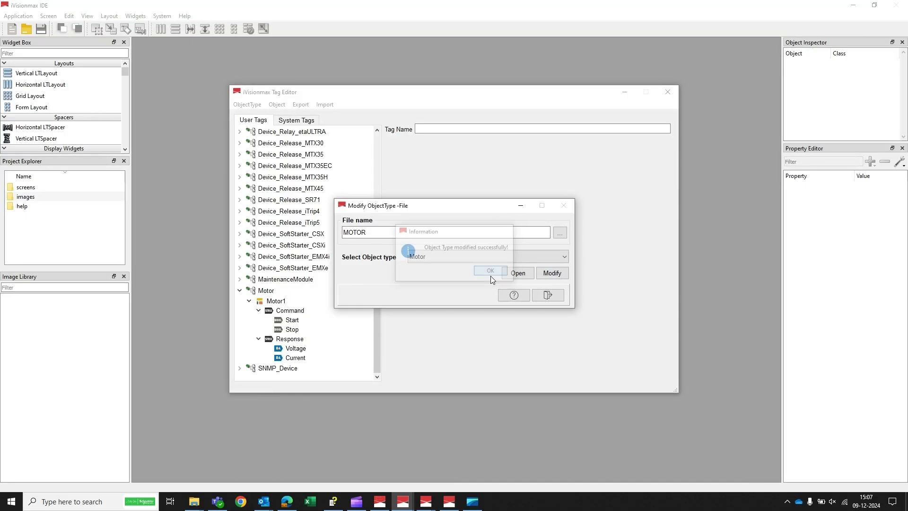
pyautogui.click(553, 296)
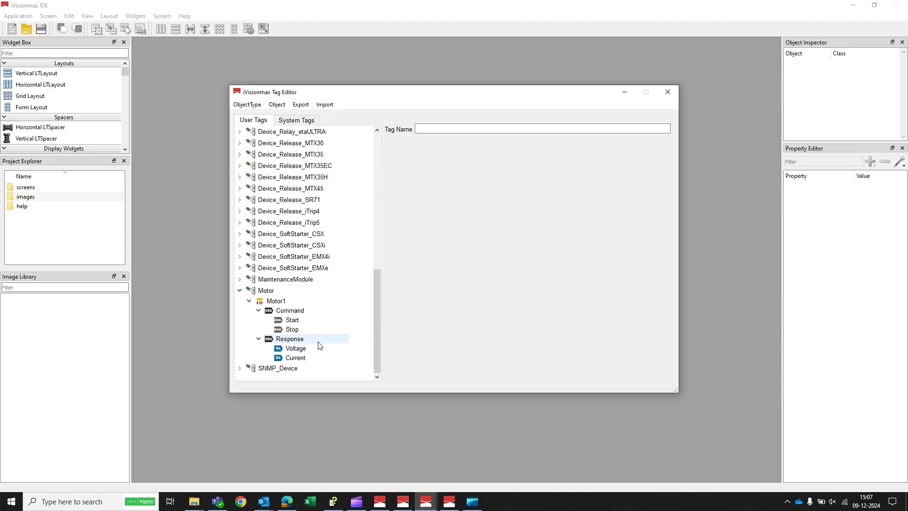
# Switch to the iVisionmax Process Manager, kill the LTide.exe task and restart that process
pyautogui.moveTo(383, 501)
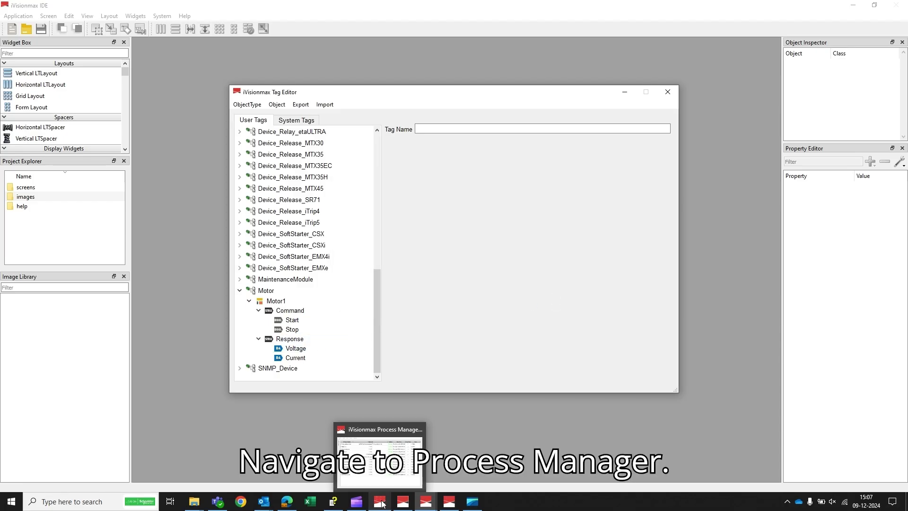
pyautogui.click(384, 472)
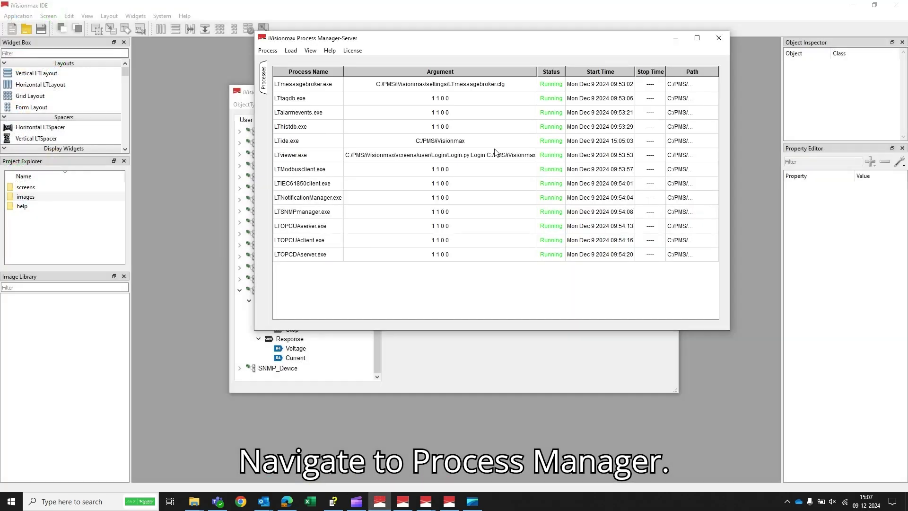
pyautogui.click(548, 143)
pyautogui.rightClick(548, 143)
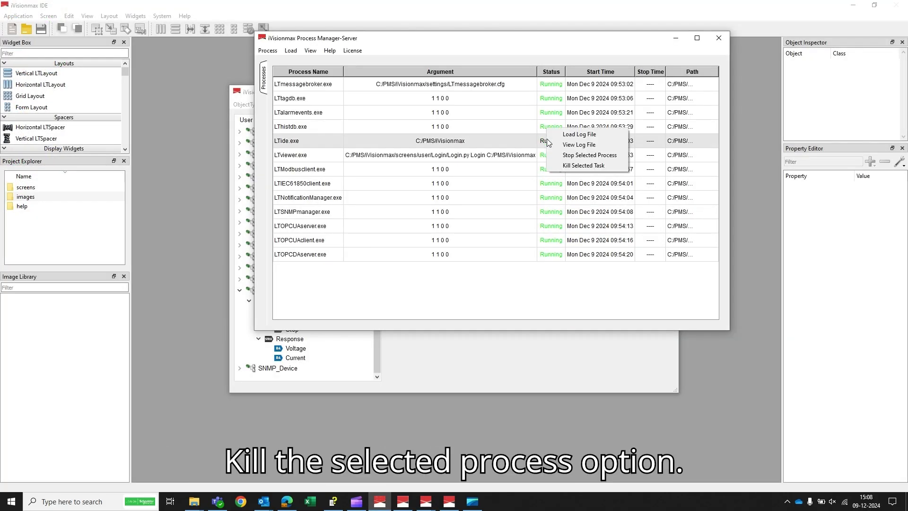
pyautogui.click(564, 168)
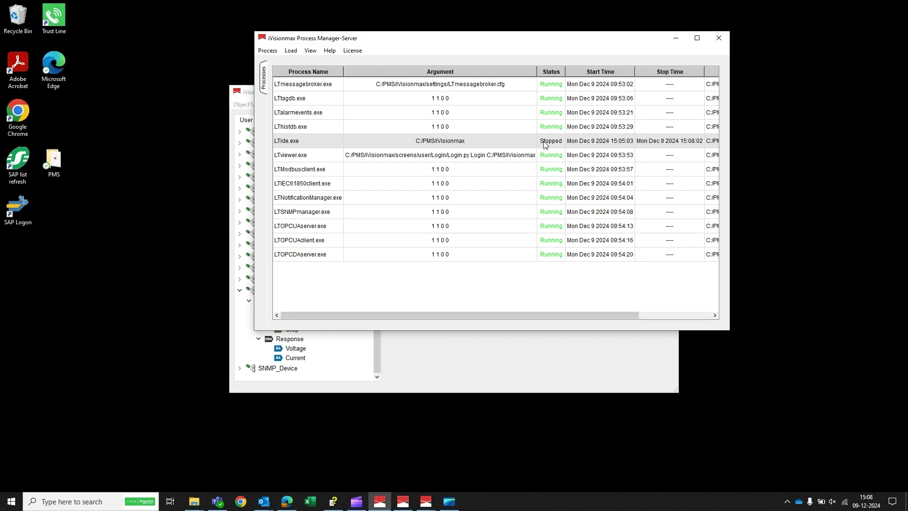
pyautogui.rightClick(548, 143)
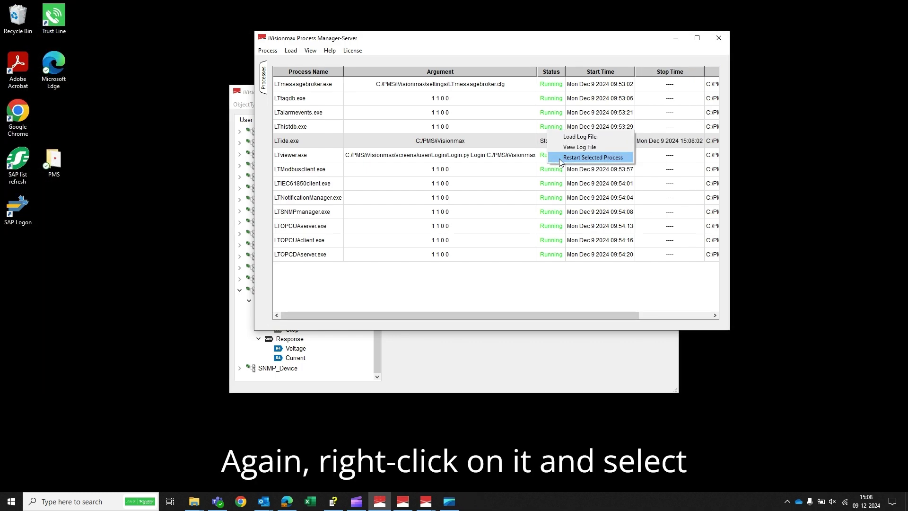
pyautogui.click(561, 161)
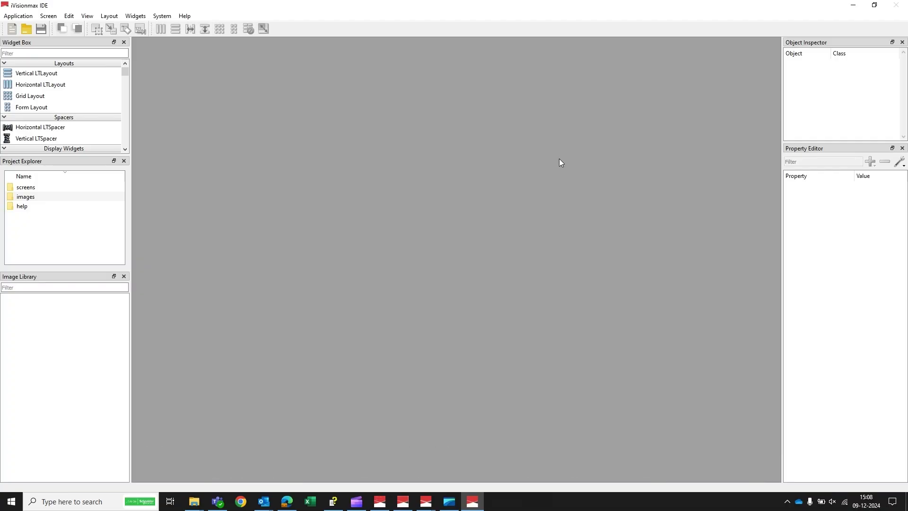
# Return to the Tag Editor and expand Motor, Motor1 and its Command and Response tags to check the Voltage tag's data type
pyautogui.hotkey('alt', 'Tab')
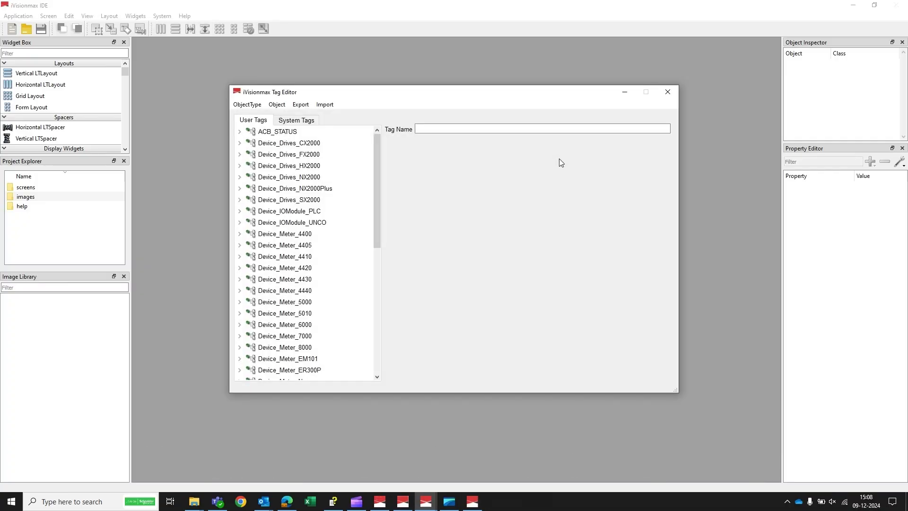
pyautogui.scroll(-10, 243, 307)
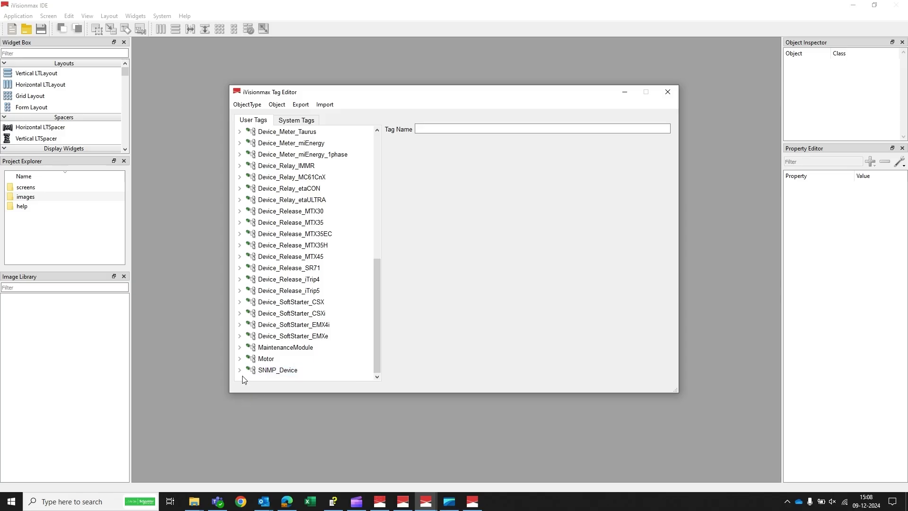
pyautogui.click(239, 358)
pyautogui.click(249, 369)
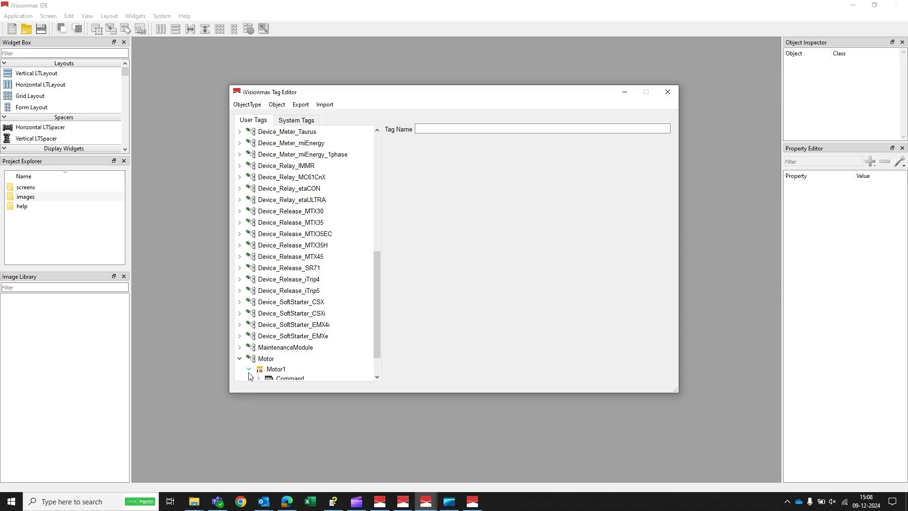
pyautogui.scroll(-1, 250, 376)
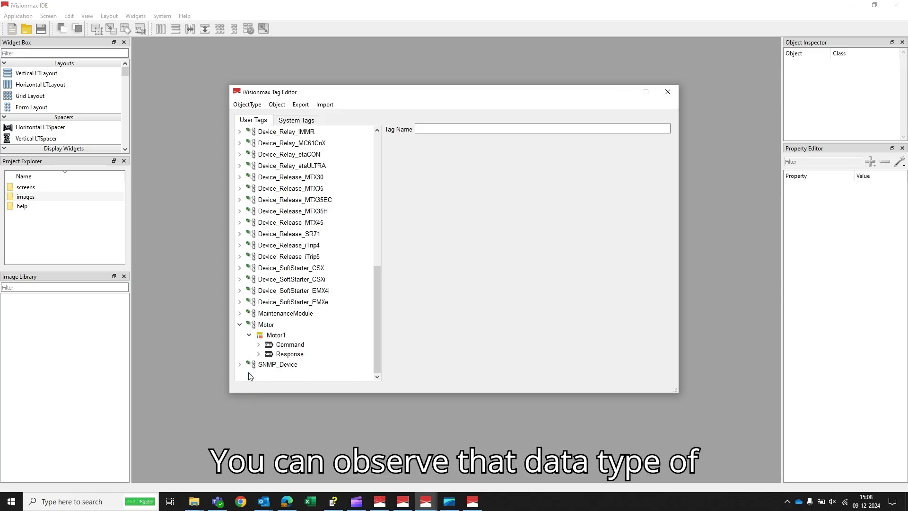
pyautogui.click(258, 345)
pyautogui.scroll(-1, 258, 349)
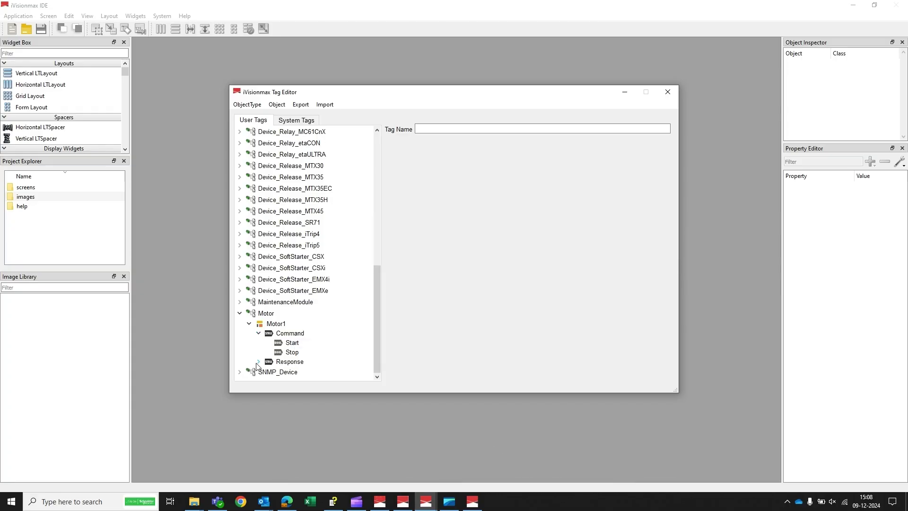
pyautogui.click(258, 361)
pyautogui.scroll(-1, 257, 364)
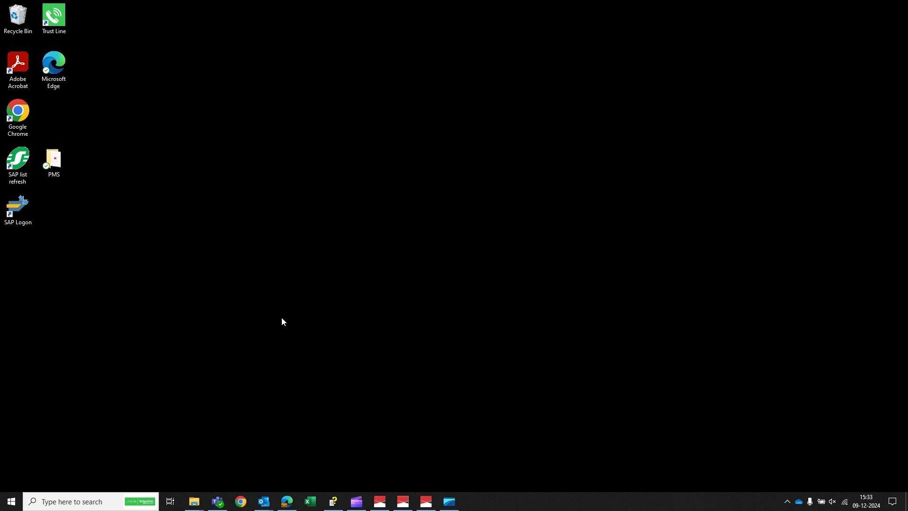
# Switch to the iVisionmax IDE and open the Tag Editor
pyautogui.moveTo(428, 494)
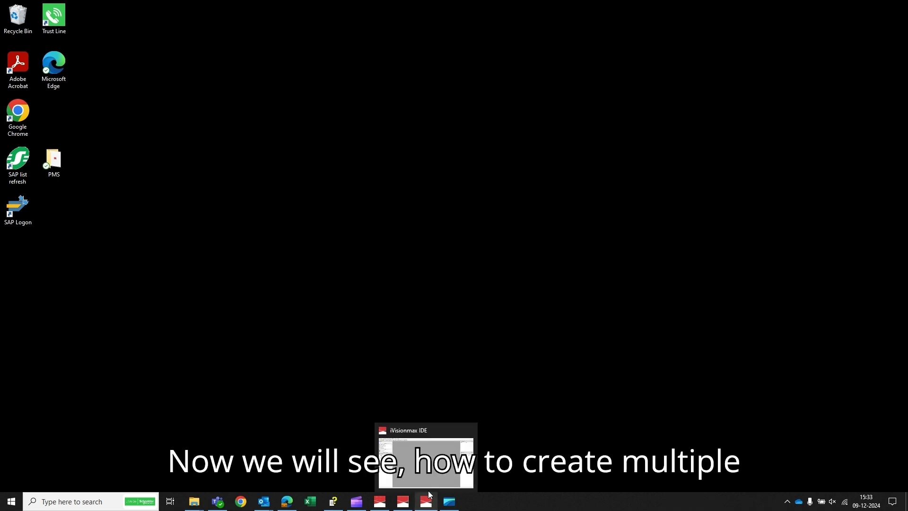
pyautogui.click(427, 471)
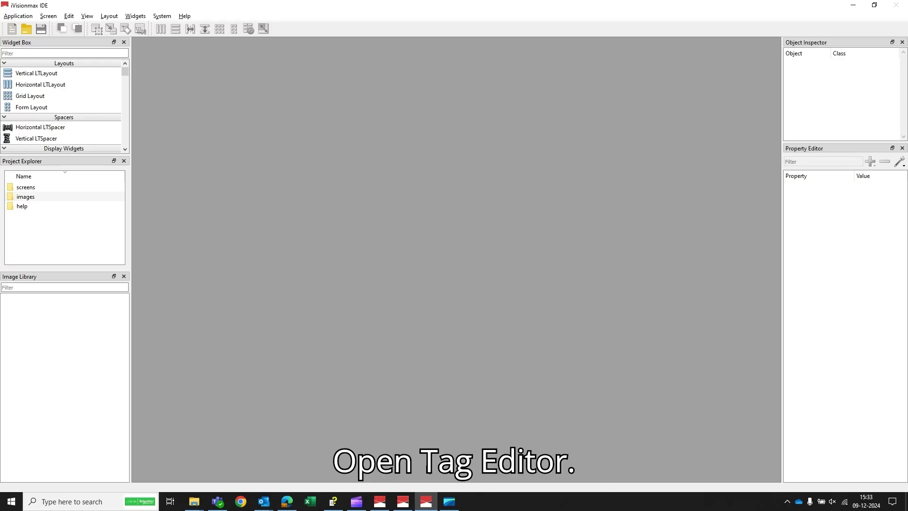
pyautogui.hotkey('ctrl', 't')
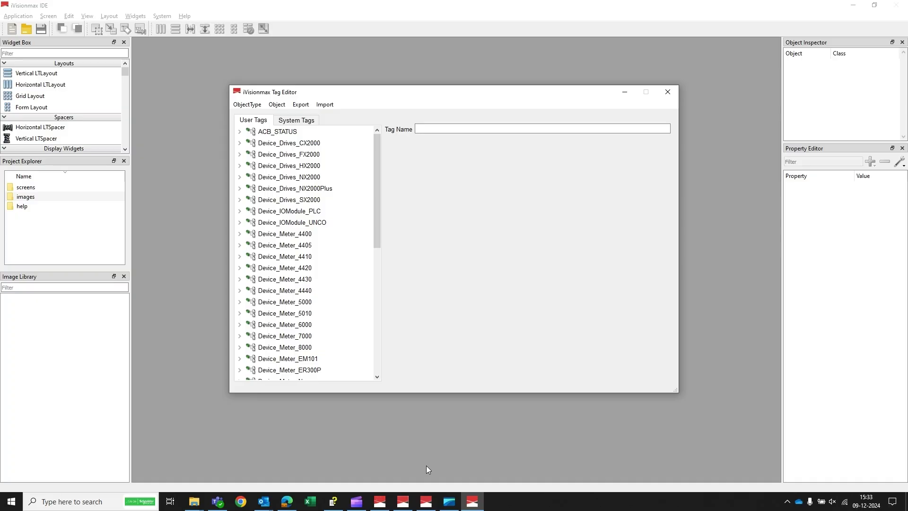
# Start creating multiple objects of the Motor type and add 3 random object rows
pyautogui.click(277, 104)
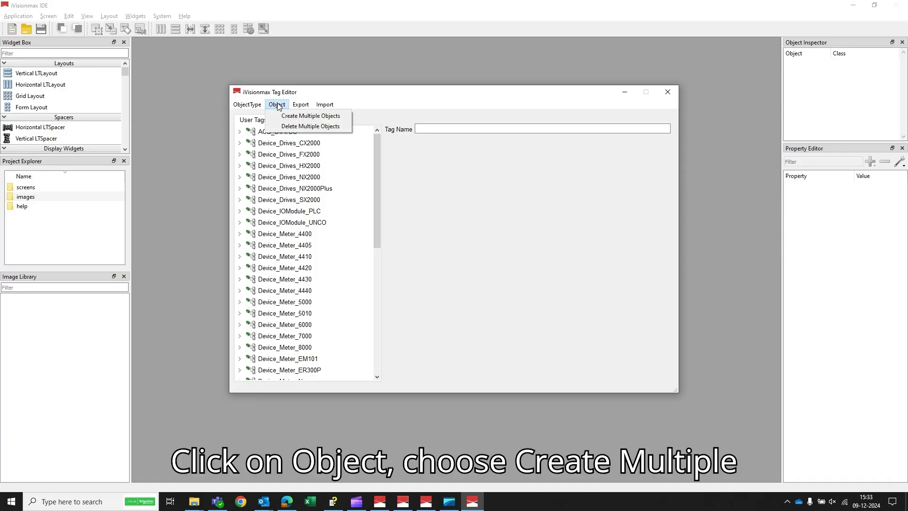
pyautogui.click(293, 115)
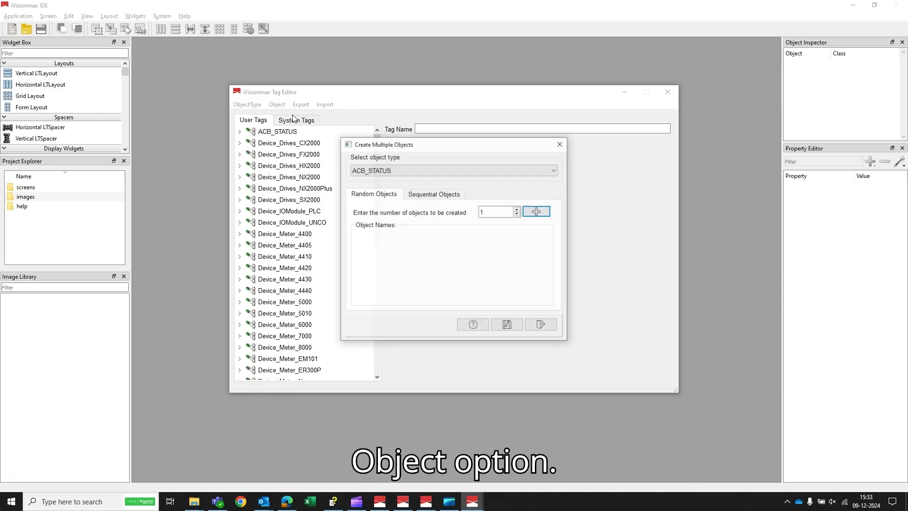
pyautogui.click(553, 170)
pyautogui.scroll(-10, 359, 240)
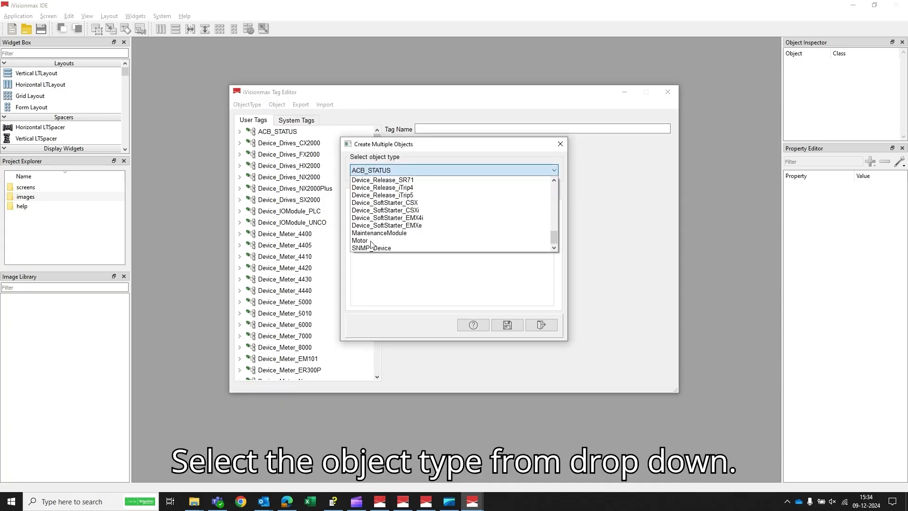
pyautogui.click(358, 240)
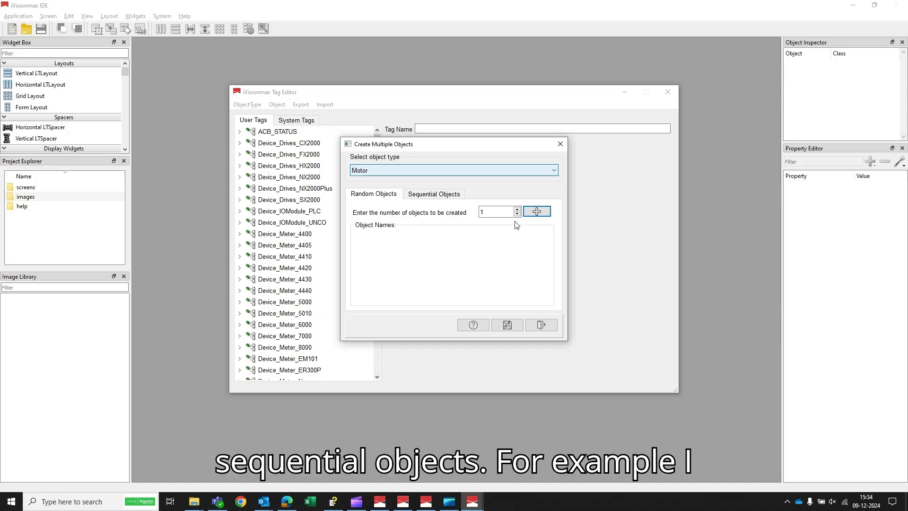
pyautogui.click(492, 213)
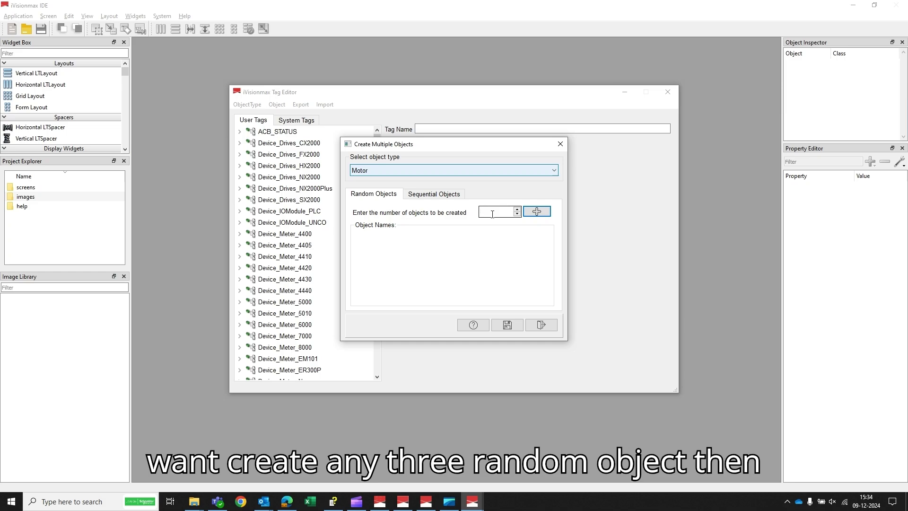
pyautogui.write('3')
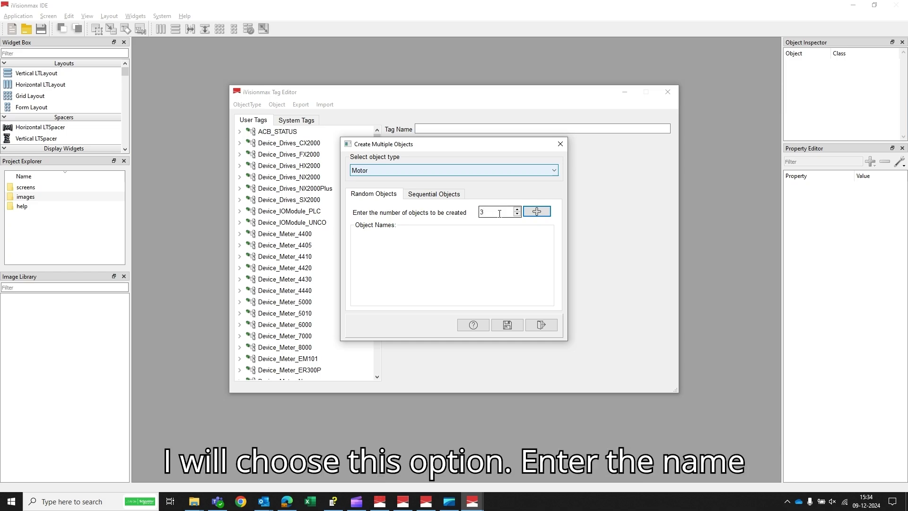
pyautogui.click(537, 211)
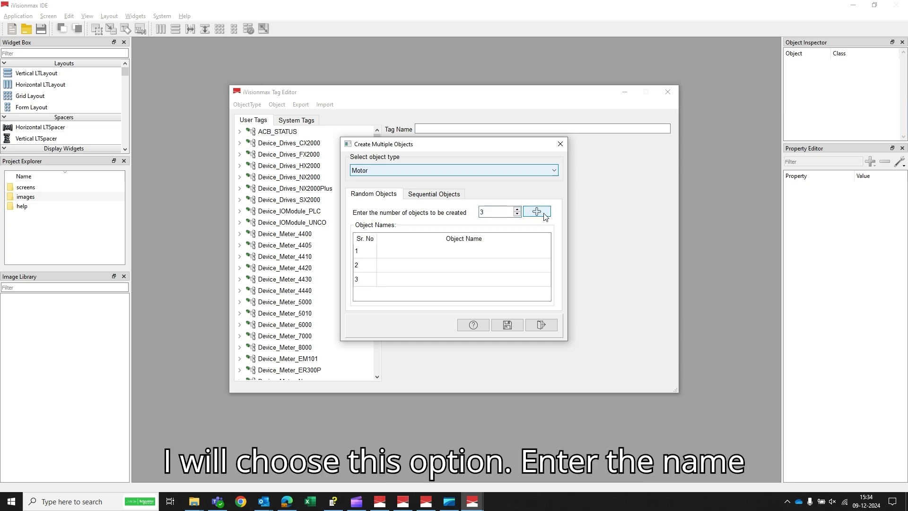
# Name the three objects Motor1, Motor2 and Motor3, save them and close the Create Multiple Objects dialog
pyautogui.click(395, 254)
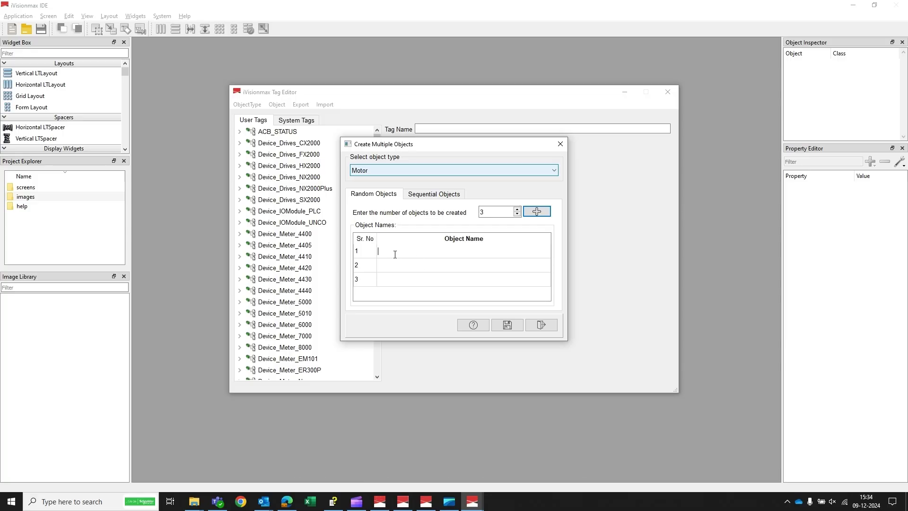
pyautogui.write('Motor1')
pyautogui.click(506, 324)
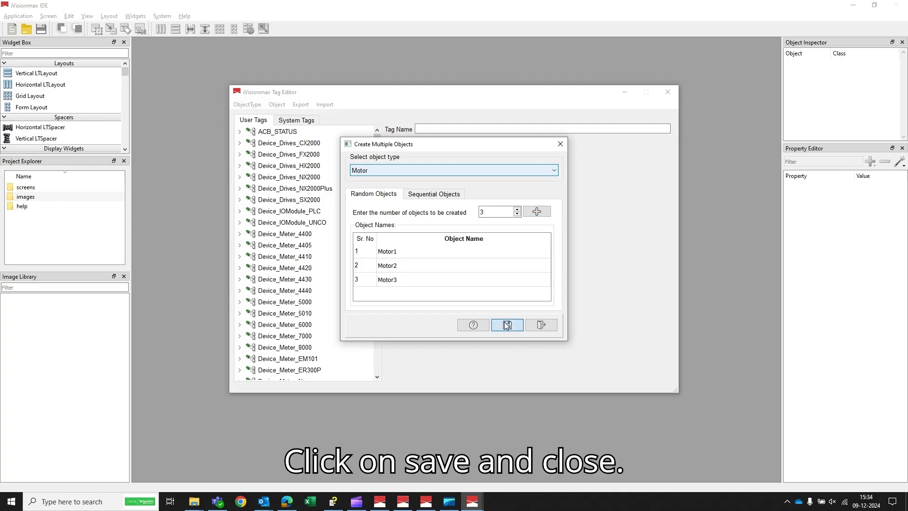
pyautogui.click(522, 256)
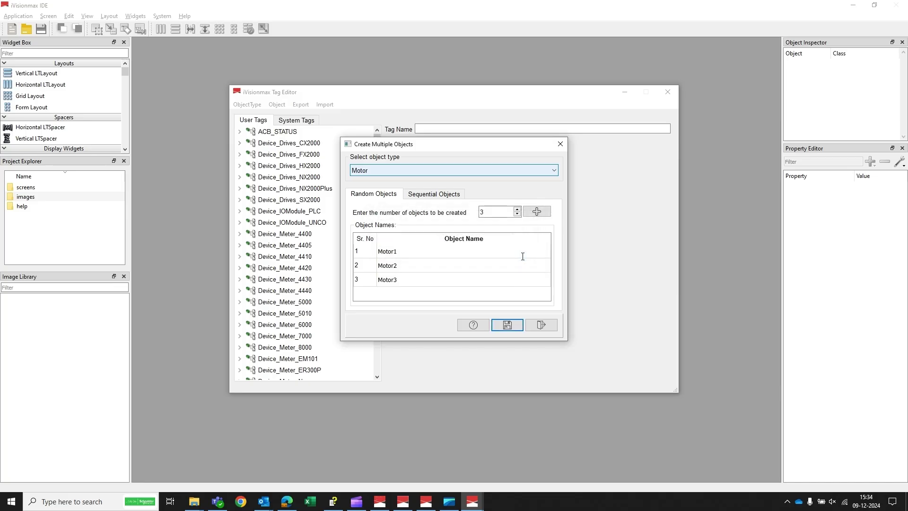
pyautogui.click(540, 325)
# Expand the Motor object type and its Motor1, Motor2 and Motor3 objects in the user tags to check them
pyautogui.scroll(-8, 350, 353)
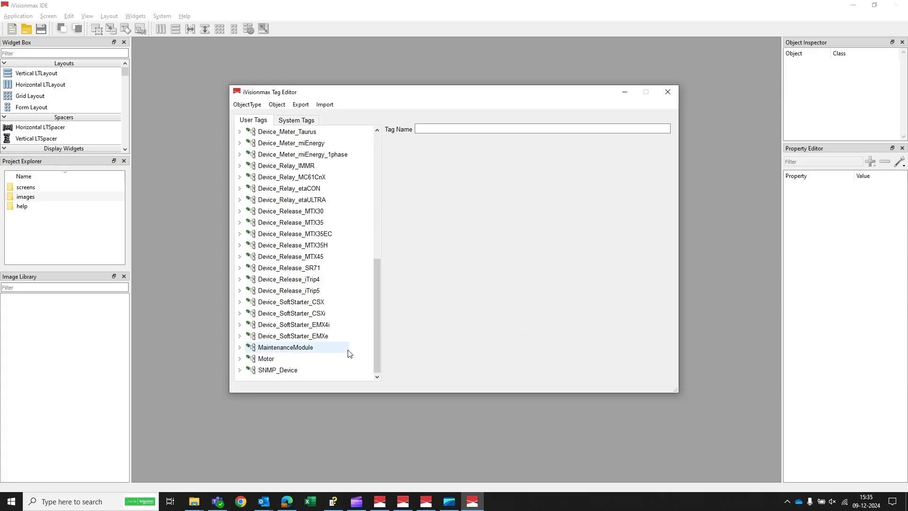
pyautogui.click(239, 358)
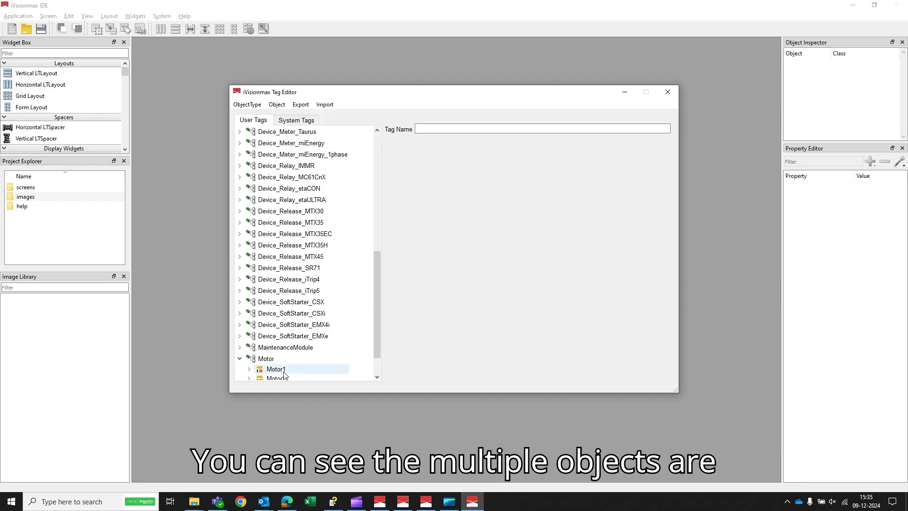
pyautogui.scroll(-1, 297, 377)
pyautogui.click(249, 336)
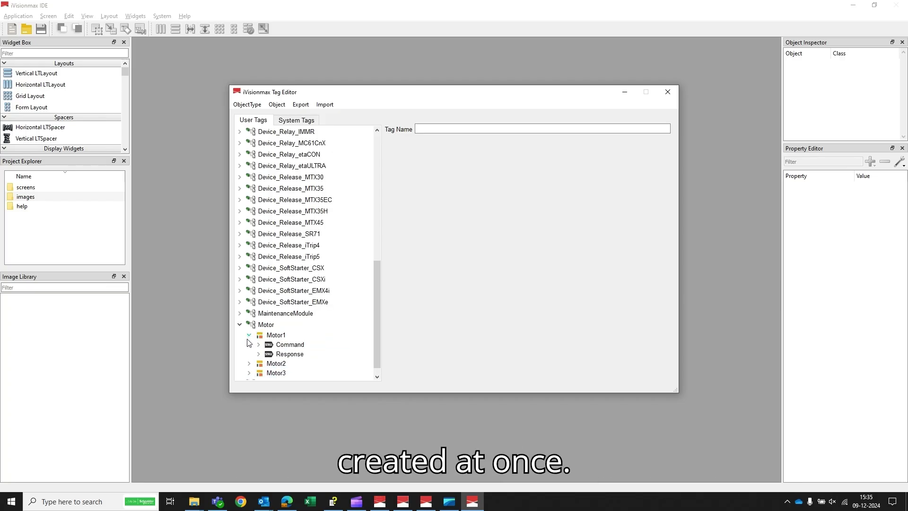
pyautogui.click(249, 363)
pyautogui.scroll(-1, 246, 361)
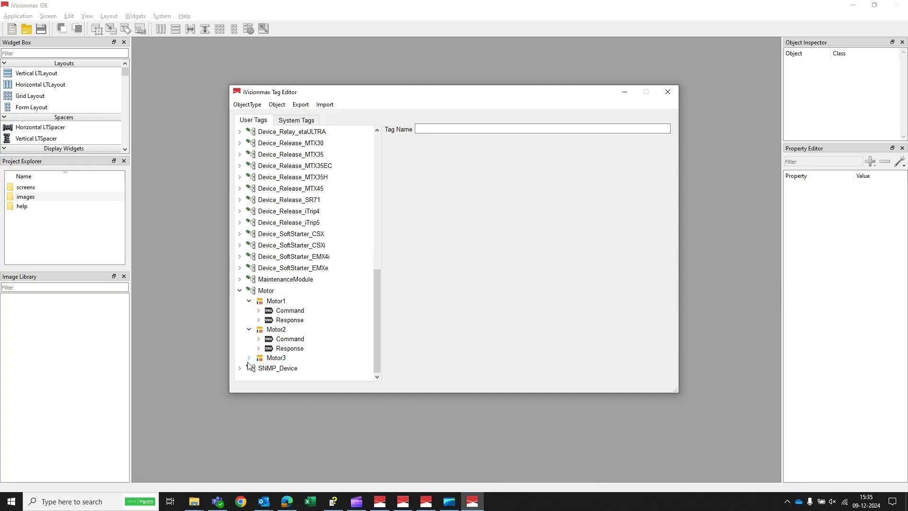
pyautogui.click(248, 358)
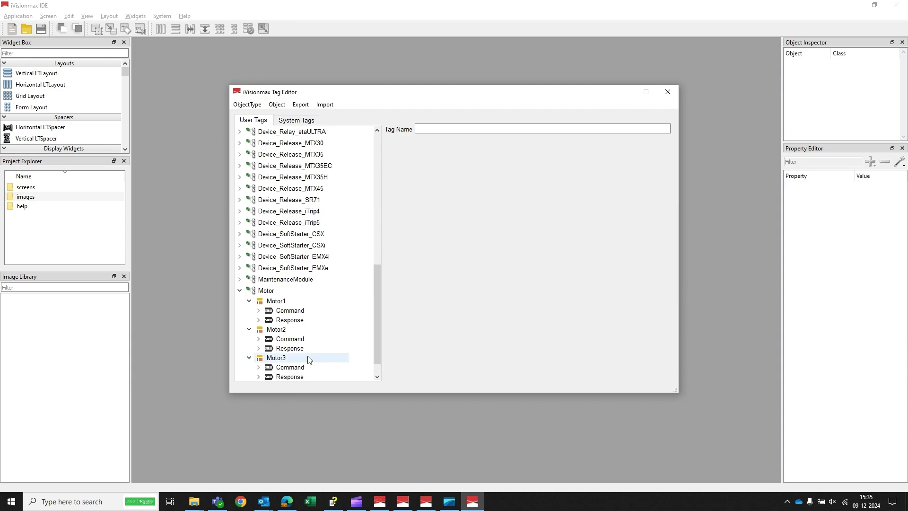
# Expand Motor2 and Motor3 under the Motor object type to view their Command and Response tags
pyautogui.scroll(-1, 314, 360)
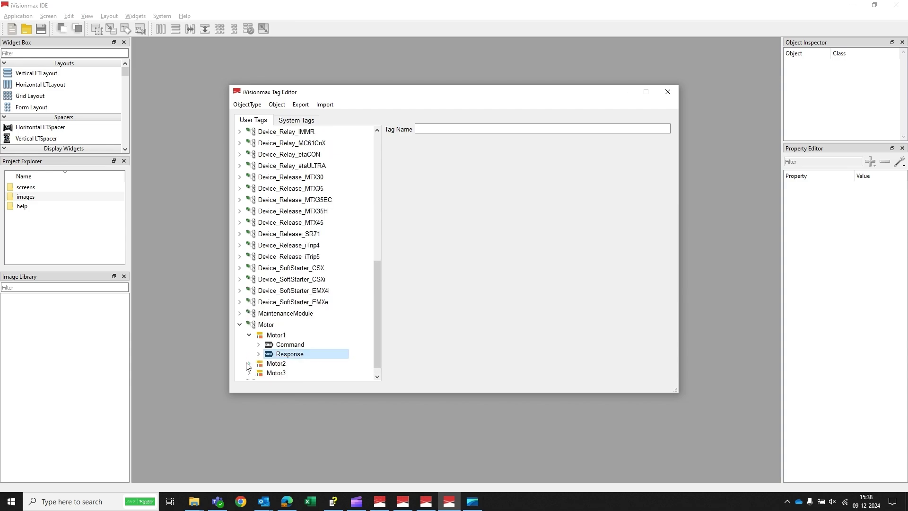
pyautogui.click(248, 363)
pyautogui.scroll(-1, 248, 363)
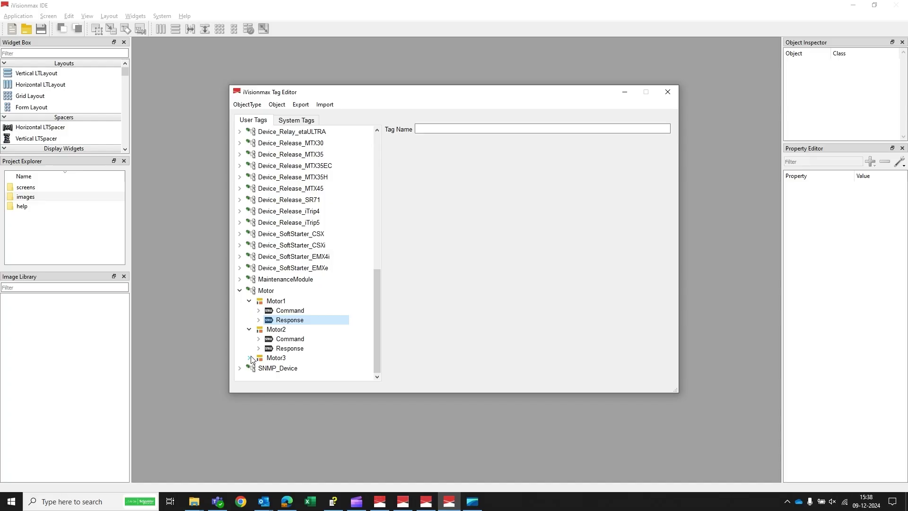
pyautogui.click(248, 357)
pyautogui.scroll(-1, 376, 326)
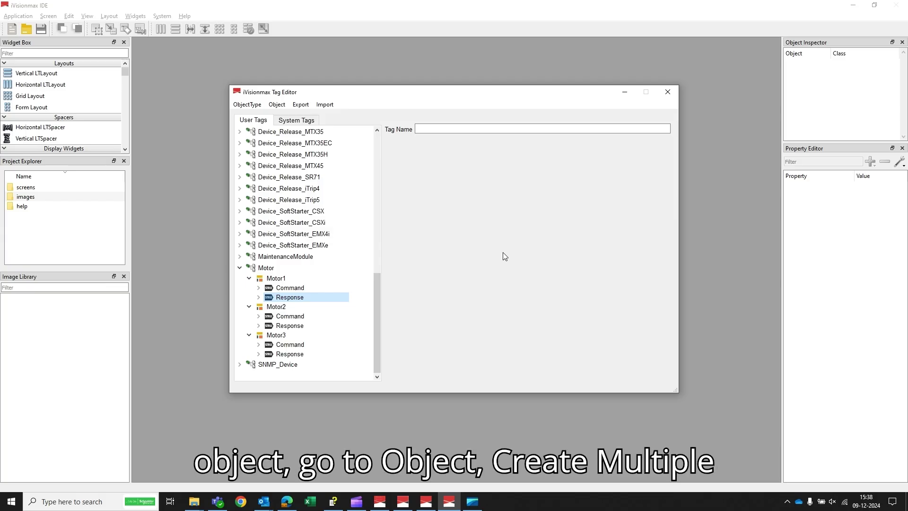
# Start creating multiple sequential objects of the Motor type using the Name + digits option
pyautogui.click(275, 105)
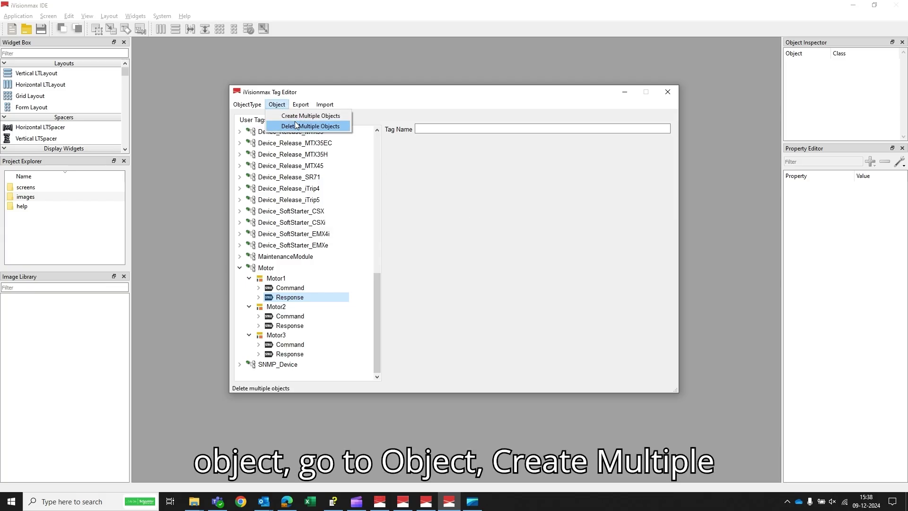
pyautogui.click(319, 122)
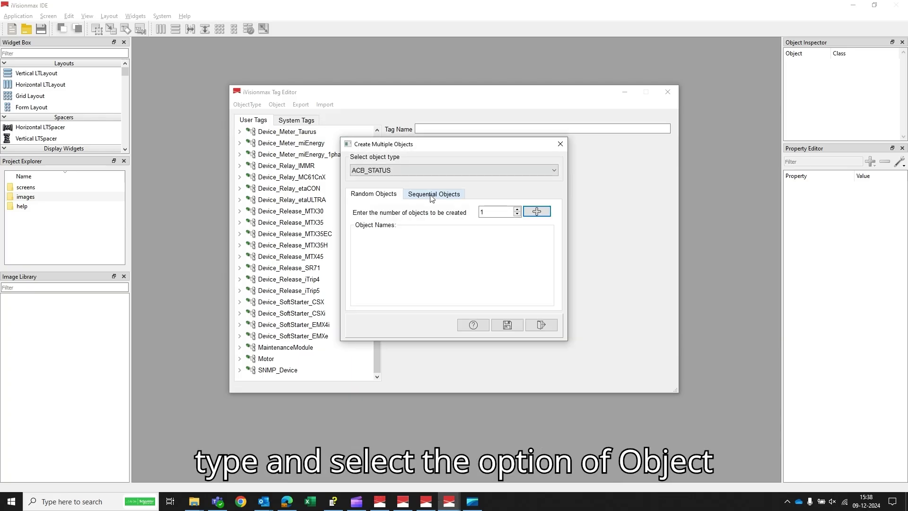
pyautogui.click(555, 168)
pyautogui.scroll(-10, 427, 246)
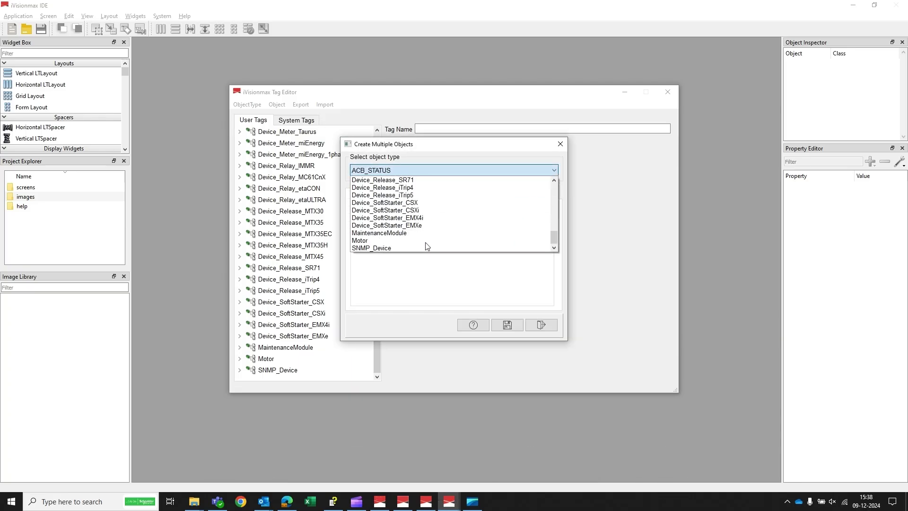
pyautogui.click(364, 240)
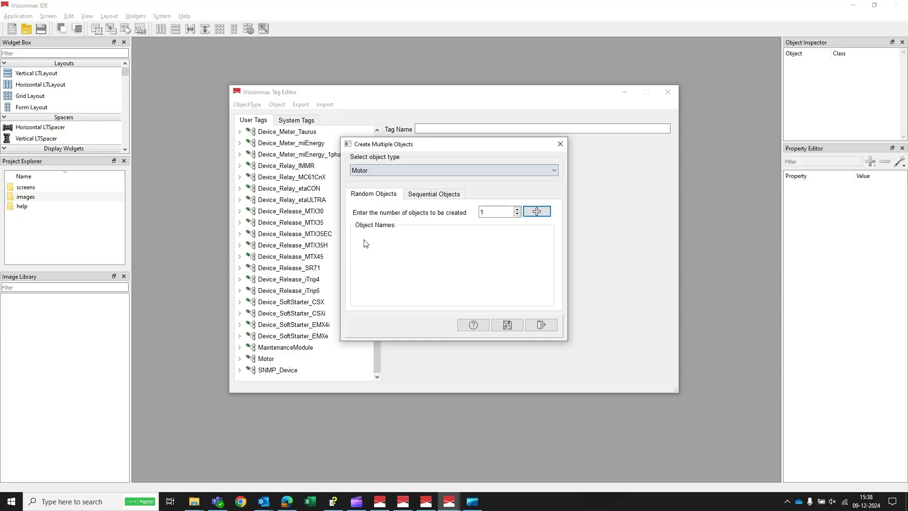
pyautogui.click(435, 194)
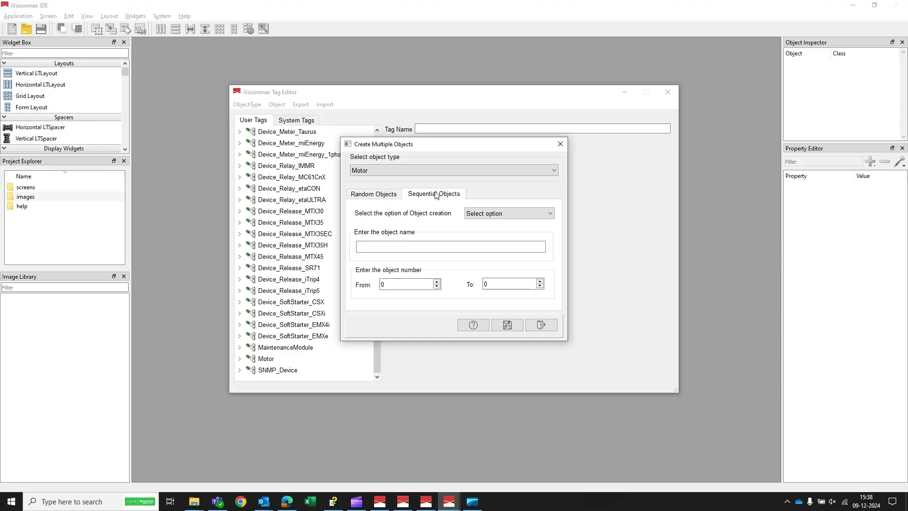
pyautogui.click(551, 214)
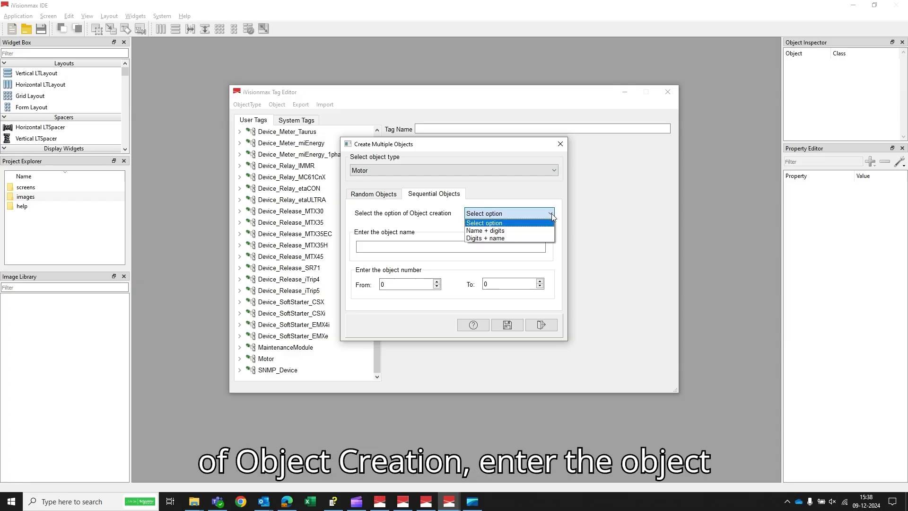
pyautogui.click(541, 234)
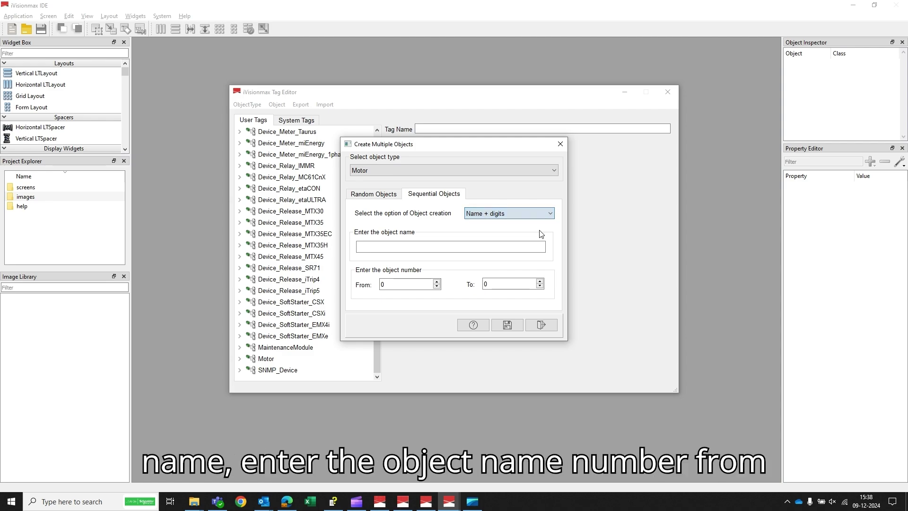
# Enter MM as the object name for the sequential Motor objects
pyautogui.click(384, 245)
pyautogui.write('mm')
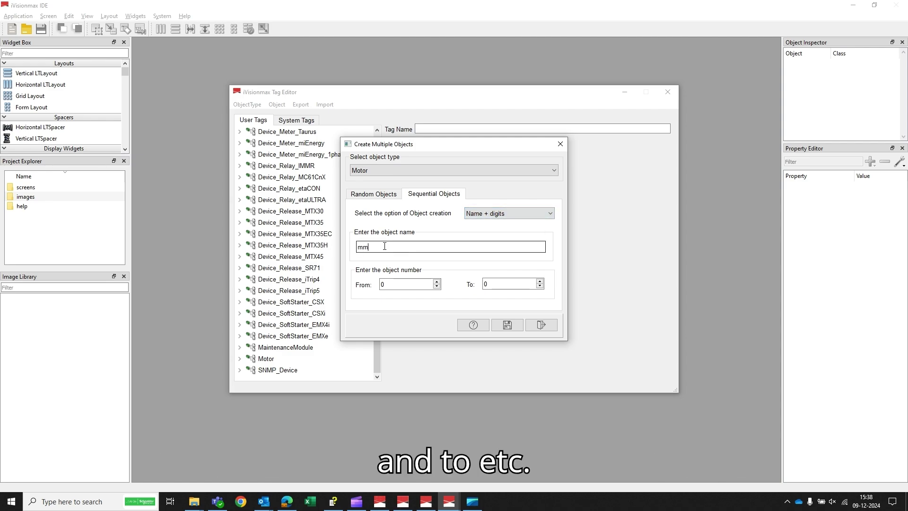
pyautogui.press('BackSpace')
pyautogui.press('BackSpace')
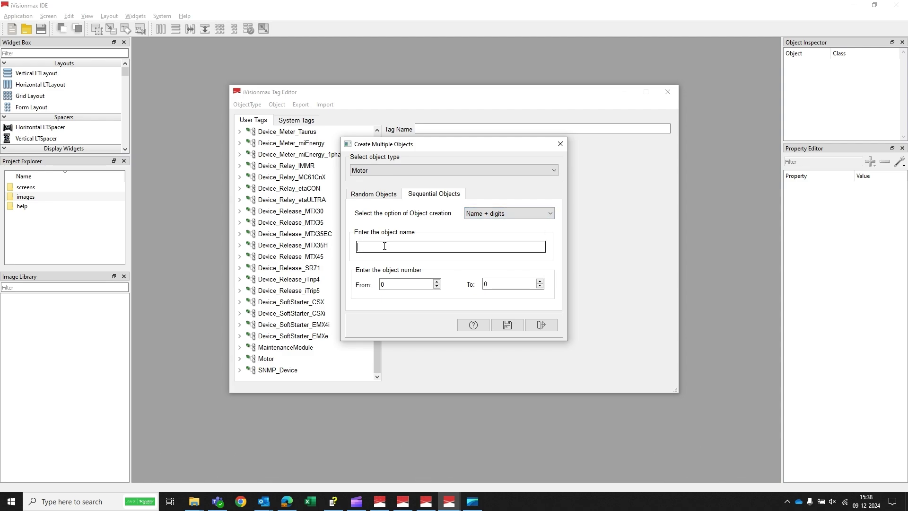
pyautogui.write('MM')
# Number the sequential objects from 1 to 3, save them and close the Create Multiple Objects dialog
pyautogui.click(395, 286)
pyautogui.press('BackSpace')
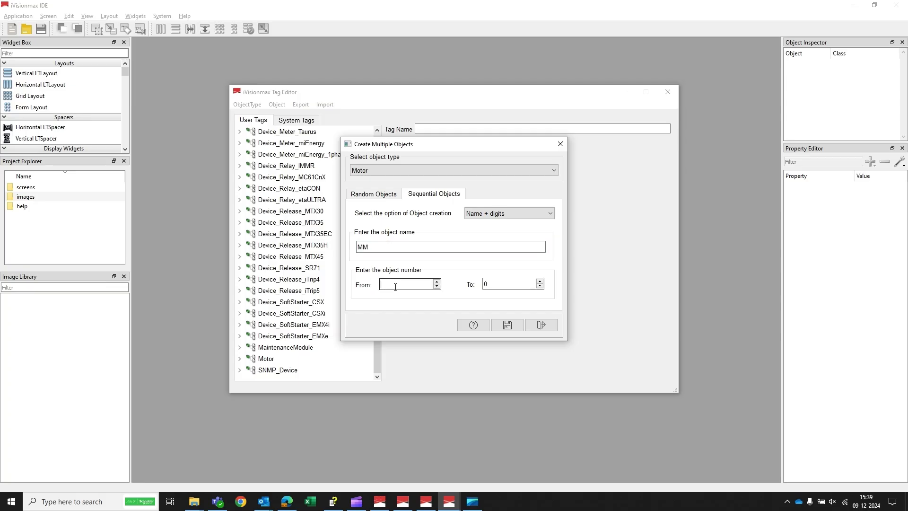
pyautogui.write('1')
pyautogui.click(489, 284)
pyautogui.press('BackSpace')
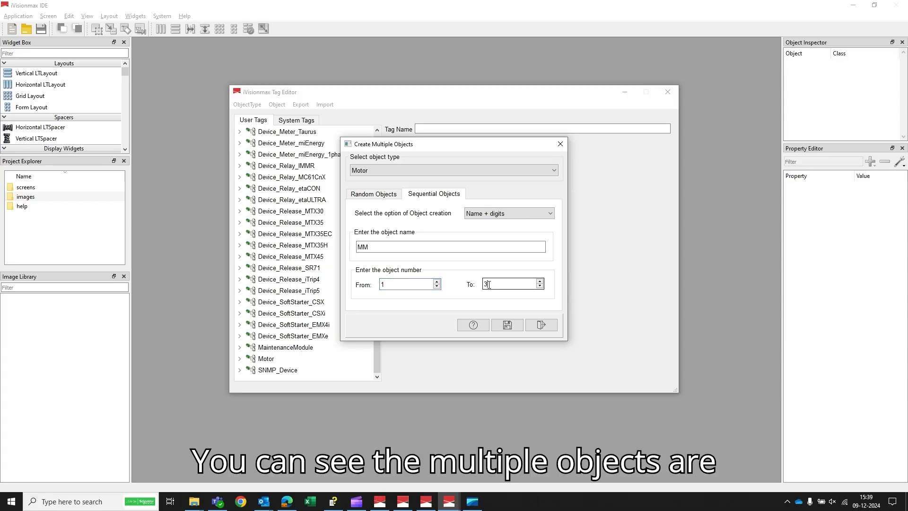
pyautogui.click(507, 325)
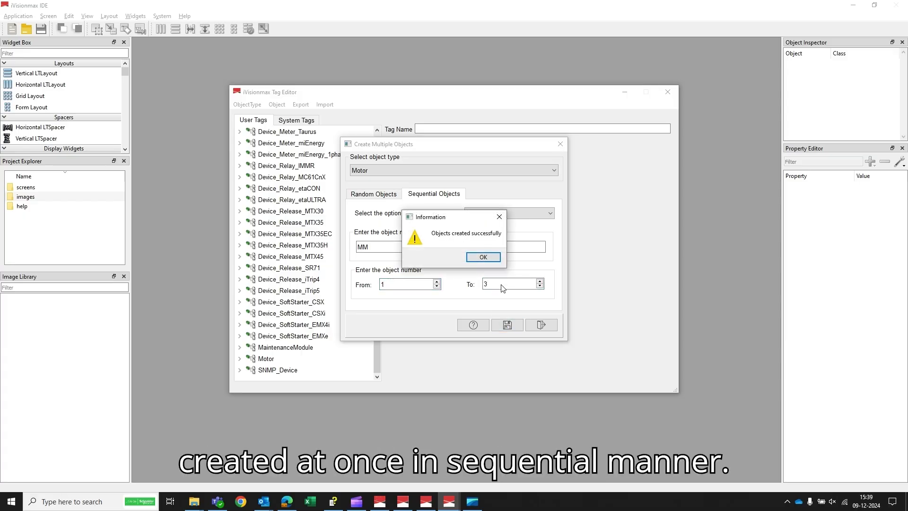
pyautogui.click(484, 257)
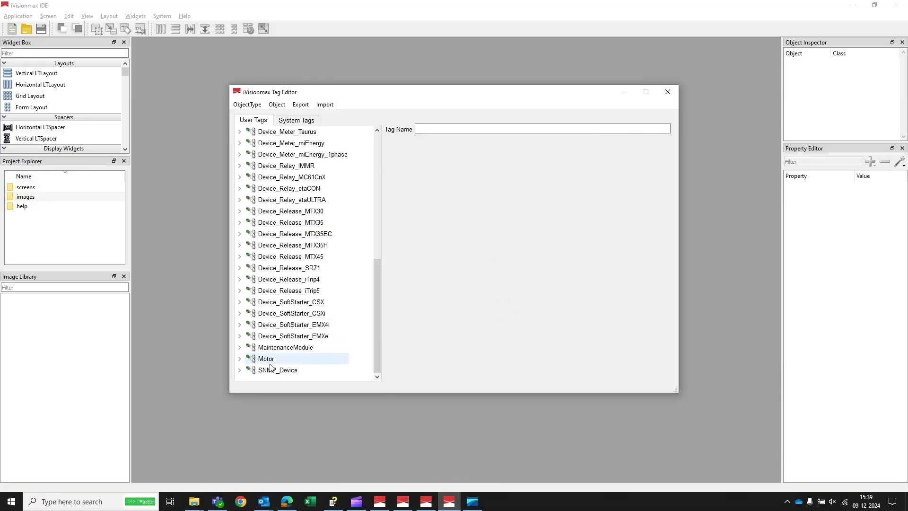
# Expand the Motor object type and its MM1, MM2 and MM3 objects to check their tags
pyautogui.click(239, 359)
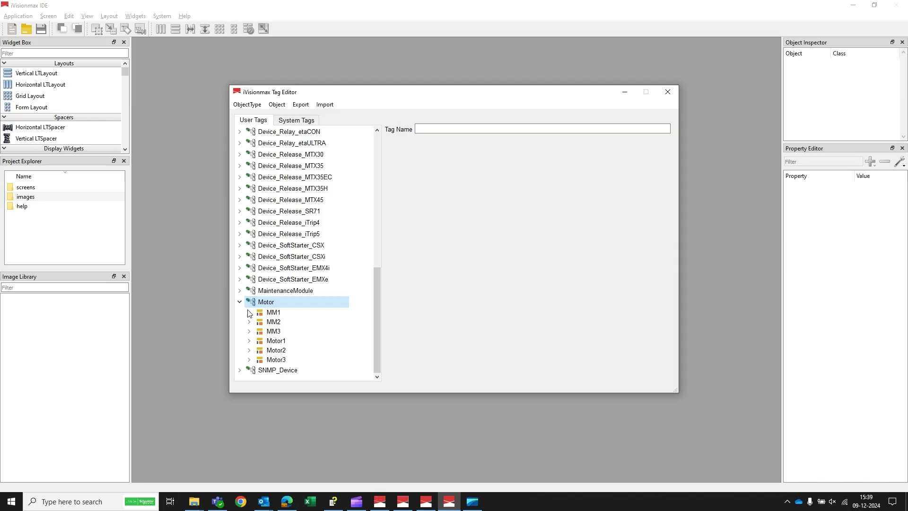
pyautogui.click(249, 313)
pyautogui.click(249, 340)
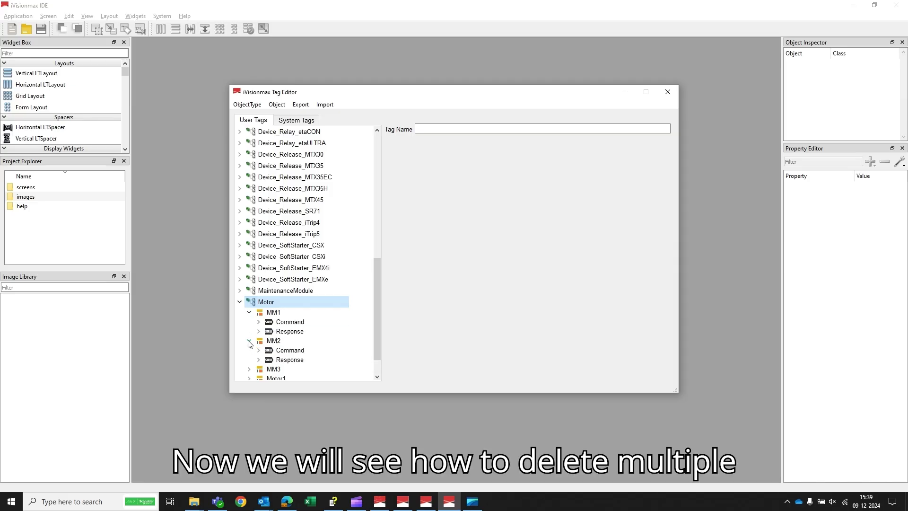
pyautogui.click(249, 335)
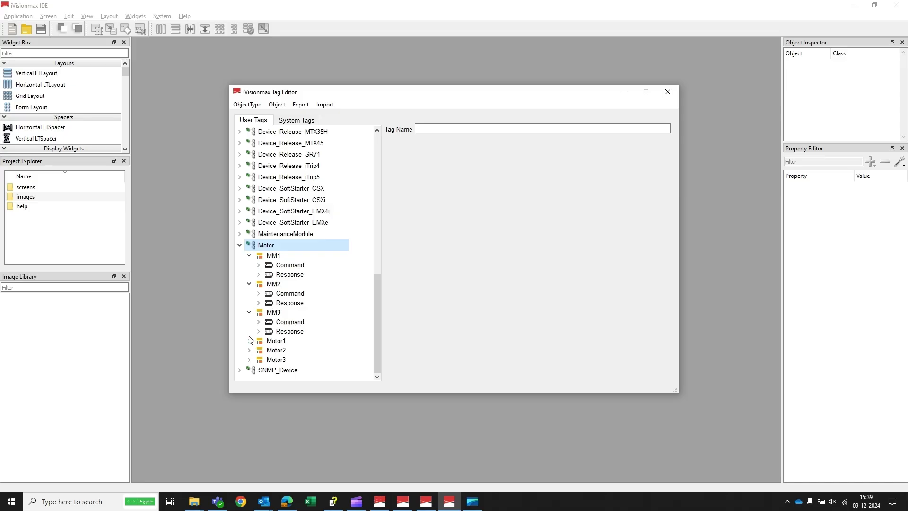
# Delete the Motor objects MM1, MM2 and MM3 together with Delete Multiple Objects and close the dialog
pyautogui.click(277, 105)
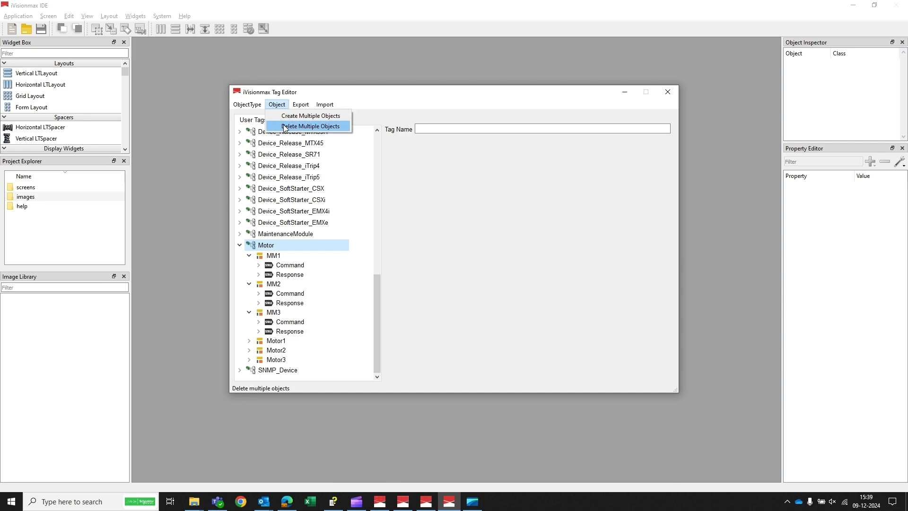
pyautogui.click(292, 128)
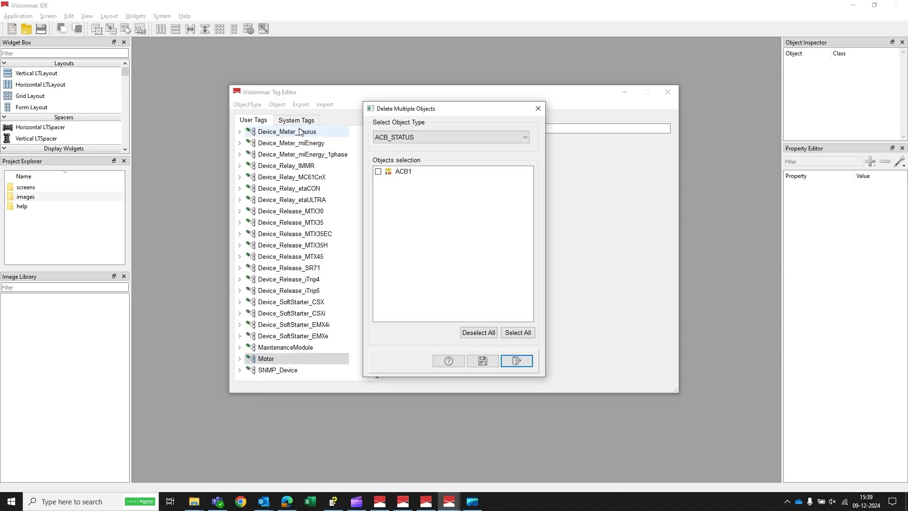
pyautogui.click(522, 139)
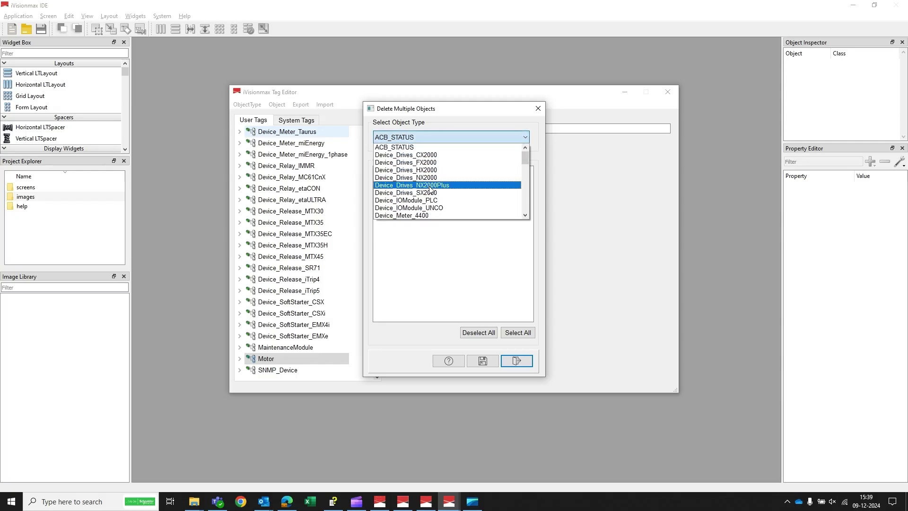
pyautogui.scroll(-5, 388, 201)
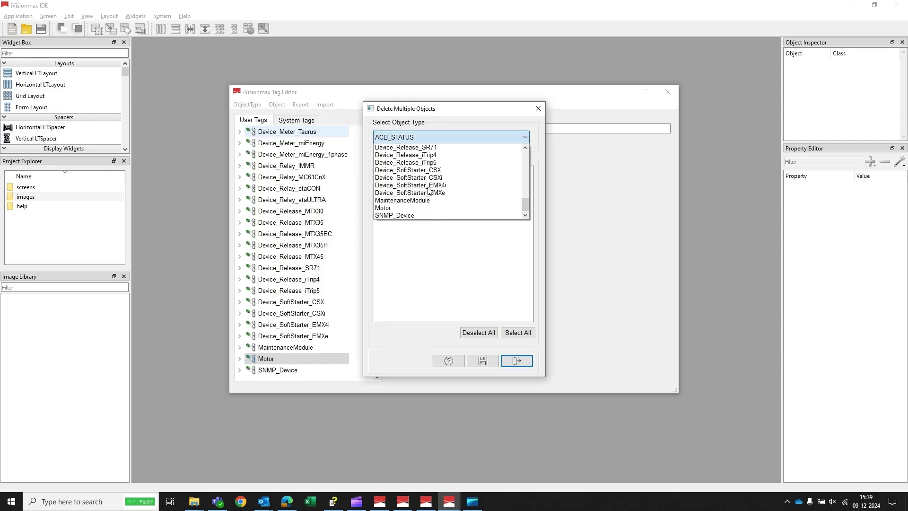
pyautogui.click(380, 208)
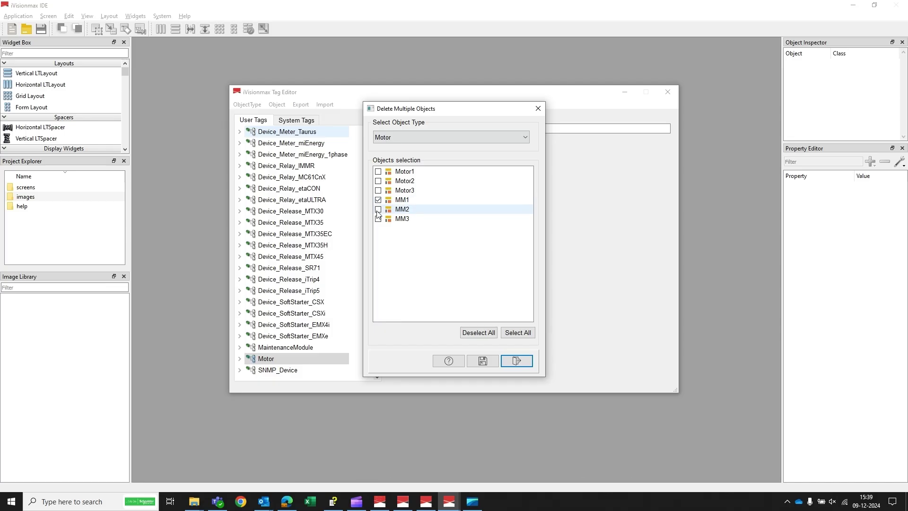
pyautogui.click(377, 210)
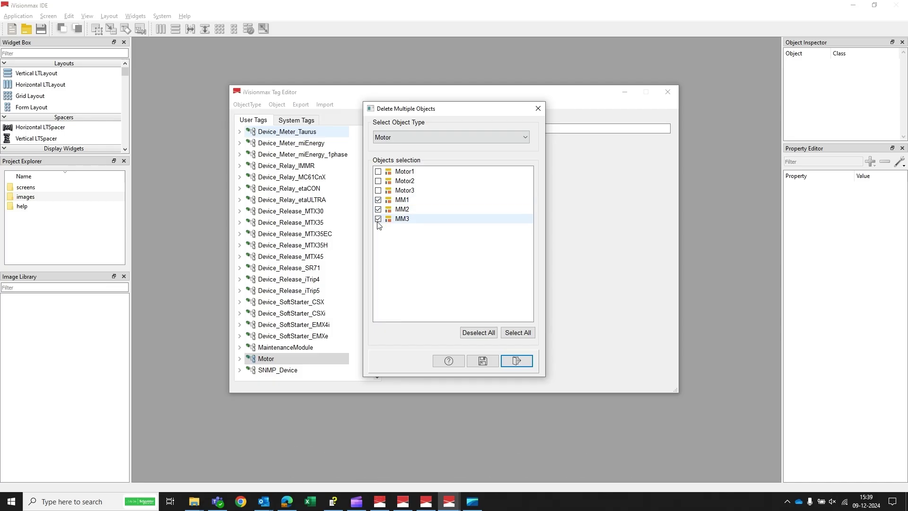
pyautogui.click(483, 361)
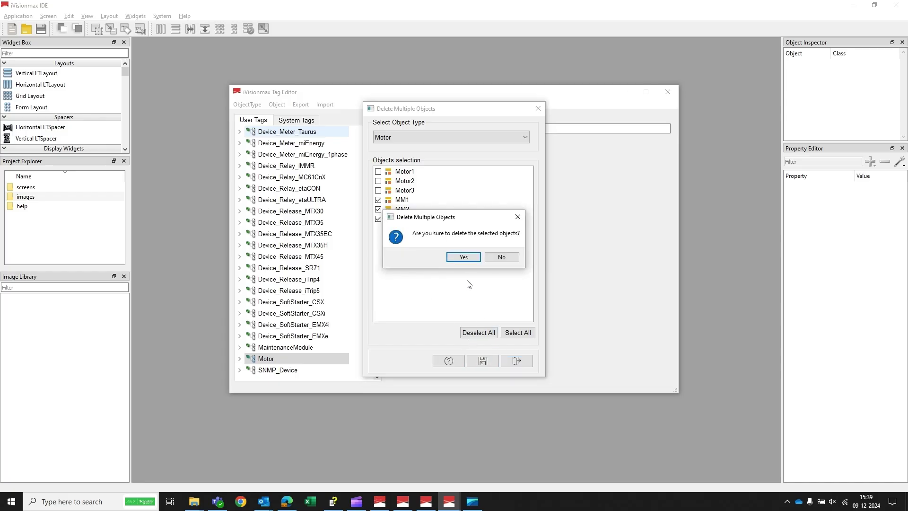
pyautogui.click(464, 257)
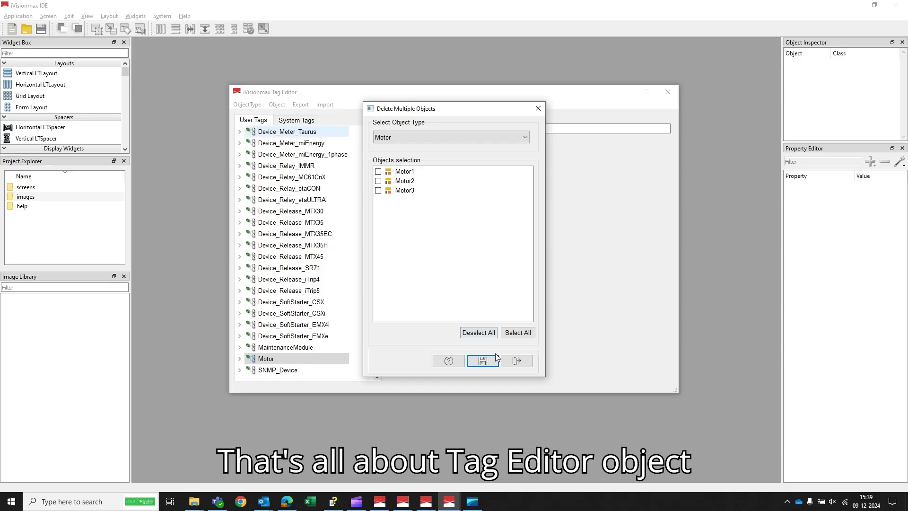
pyautogui.click(520, 362)
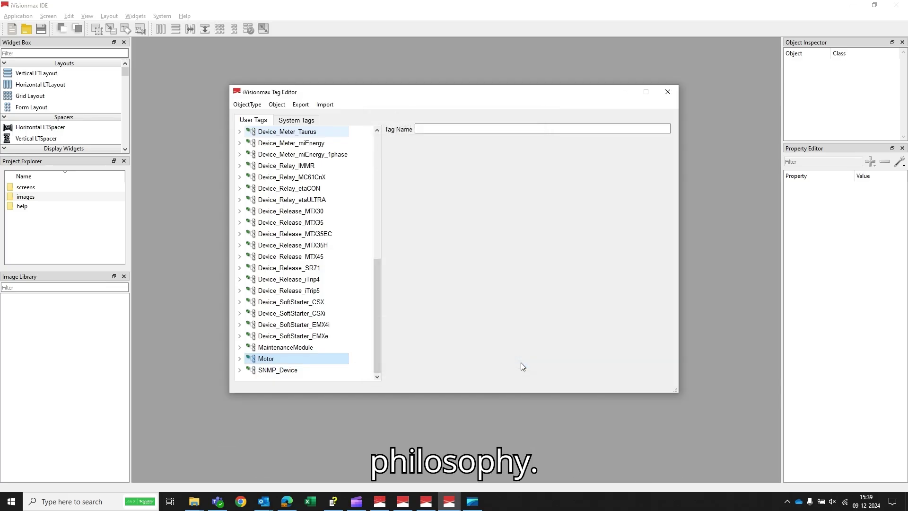